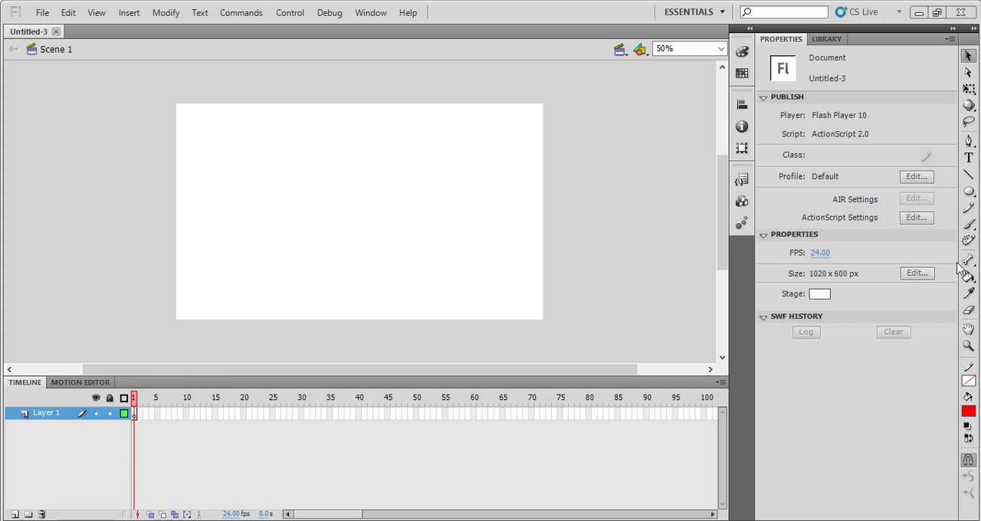
Draw a large red oval in the stage's upper-left area and a smaller green oval just right of the centre
left_click(969, 192)
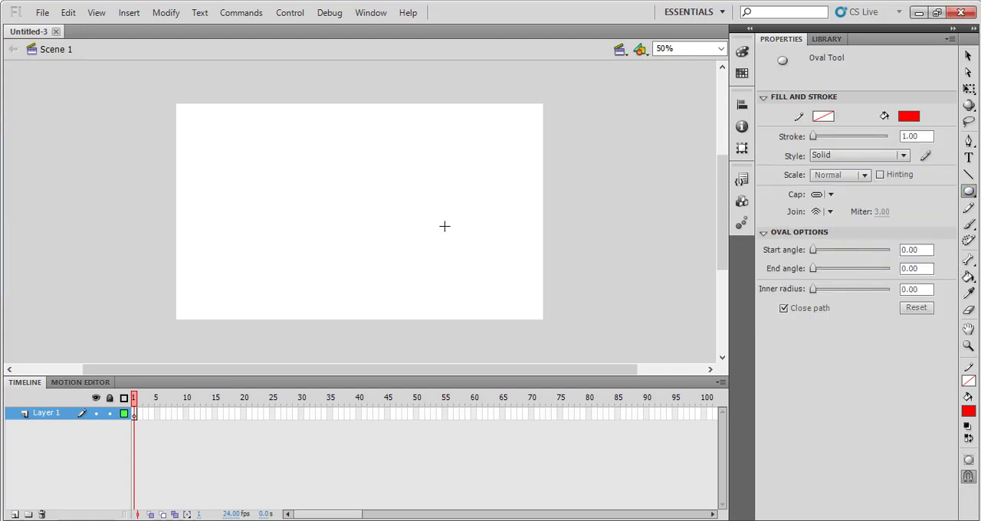
left_click_drag(287, 216, 203, 144)
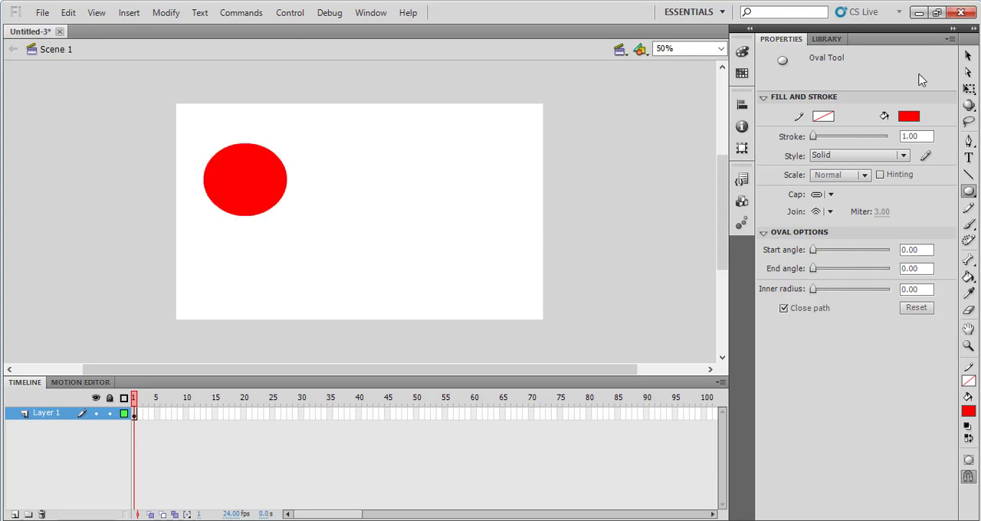
left_click(909, 116)
left_click(829, 169)
left_click_drag(378, 206, 428, 249)
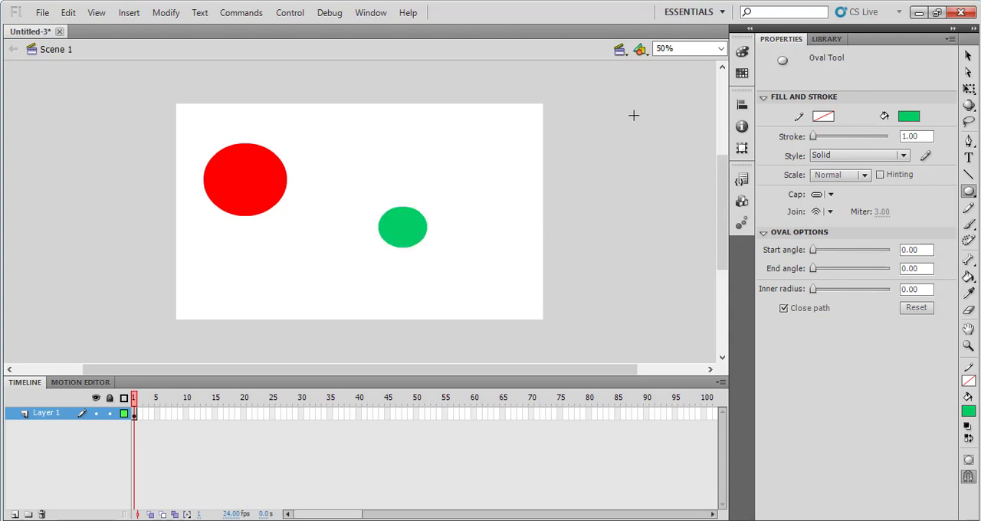
Draw a wide dark blue oval with fill #000066 in the stage's upper-right area
left_click(914, 117)
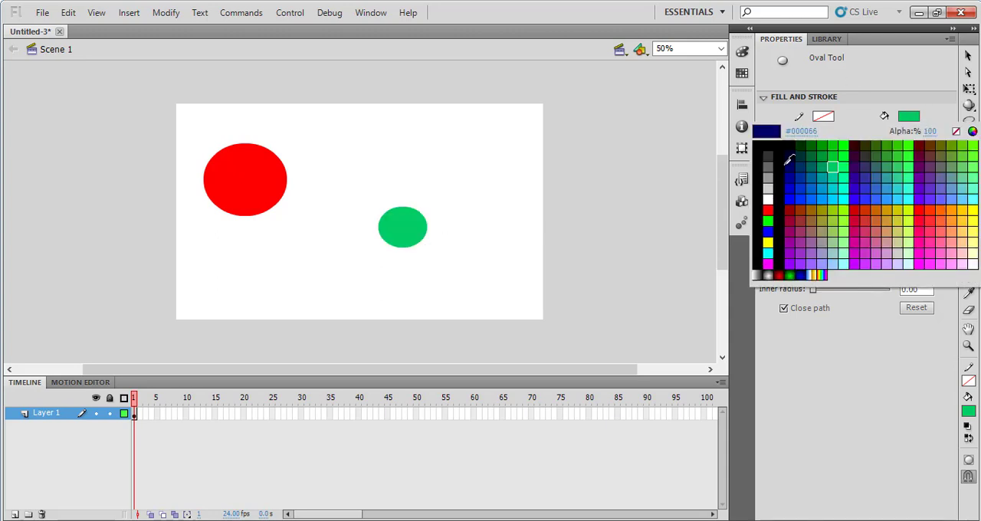
left_click(787, 168)
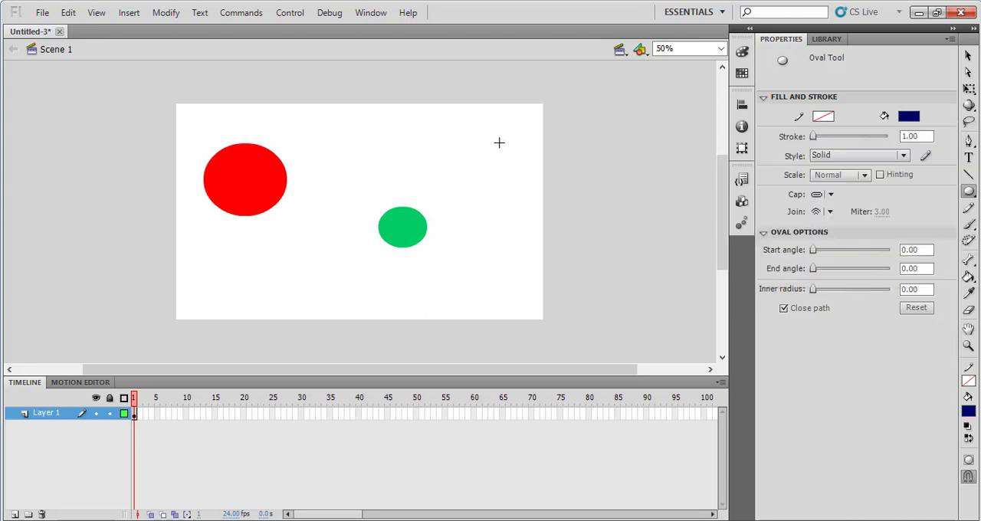
left_click_drag(436, 144, 526, 190)
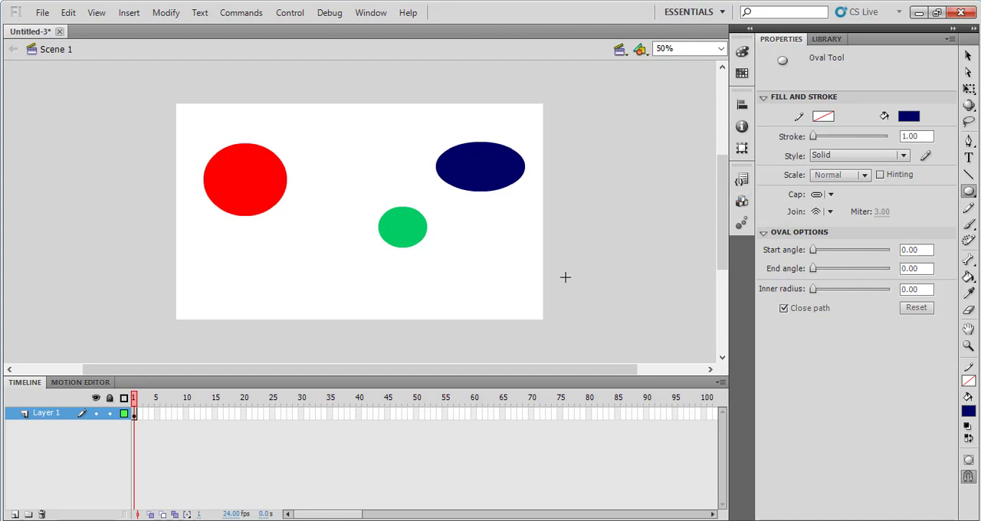
Change the document's background color to black
right_click(440, 292)
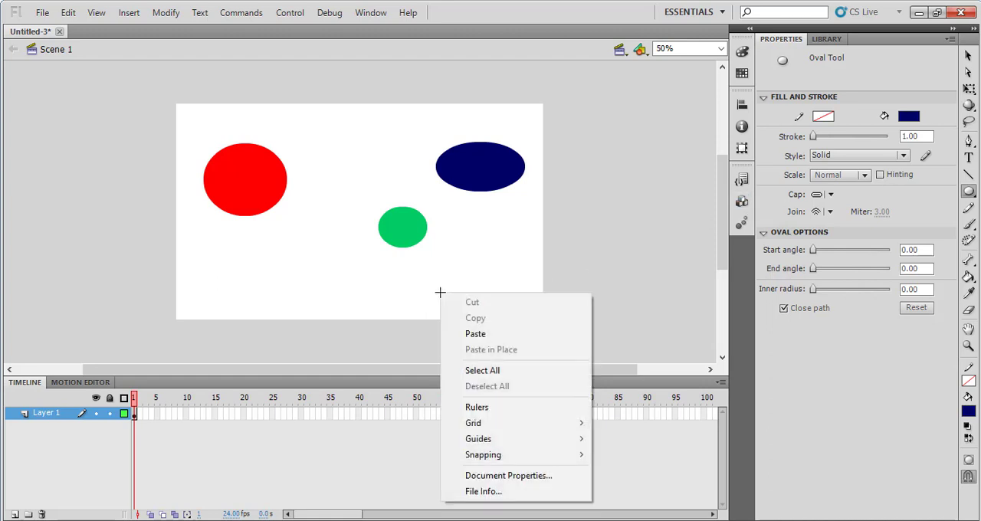
left_click(466, 483)
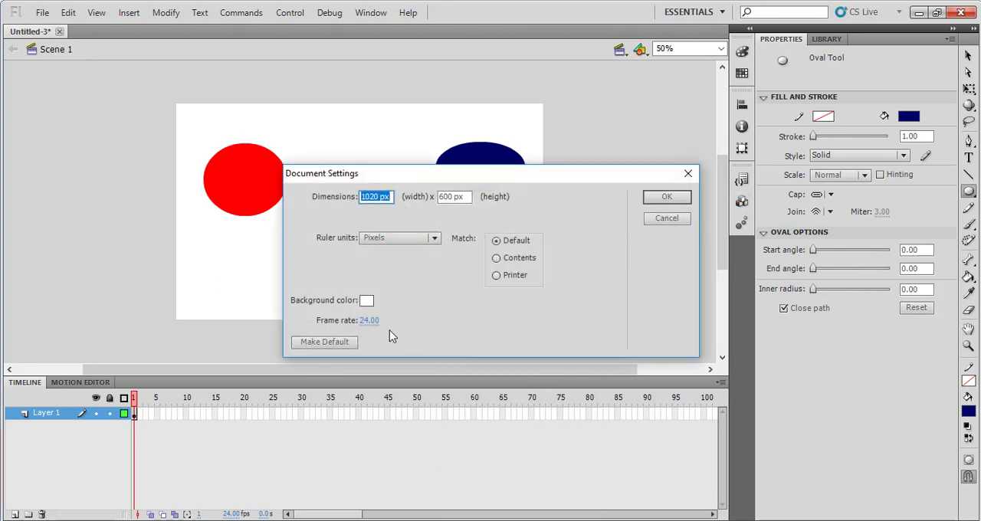
left_click(365, 301)
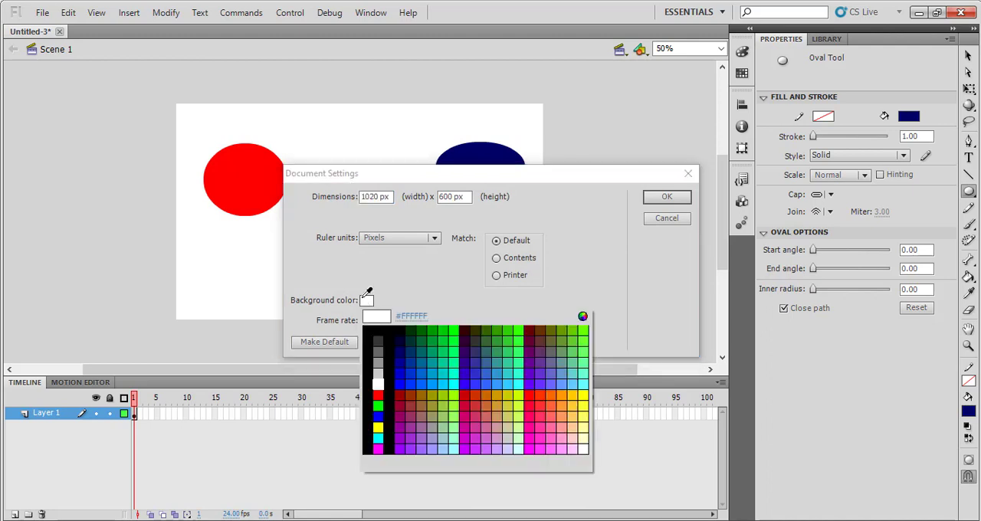
left_click(391, 347)
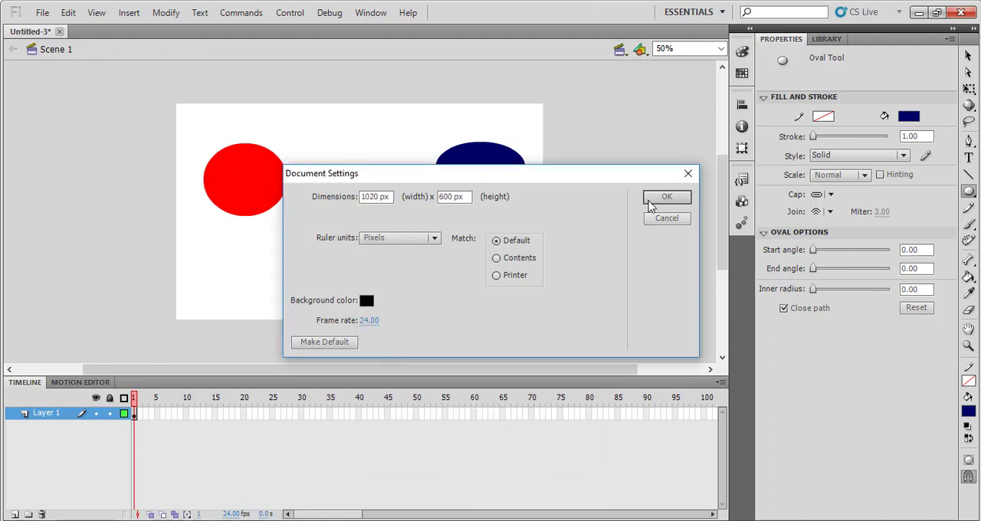
left_click(651, 200)
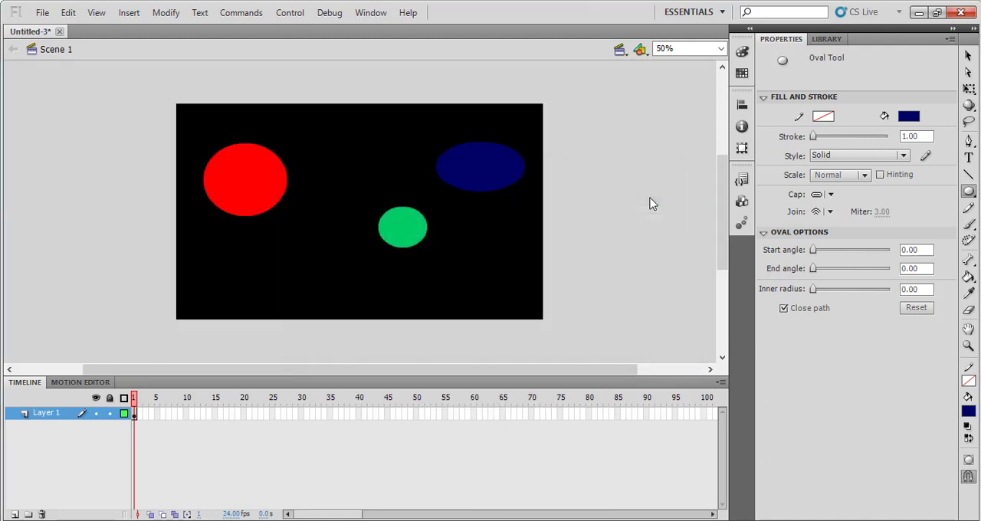
Draw a yellow oval on the stage below the red one
left_click(908, 116)
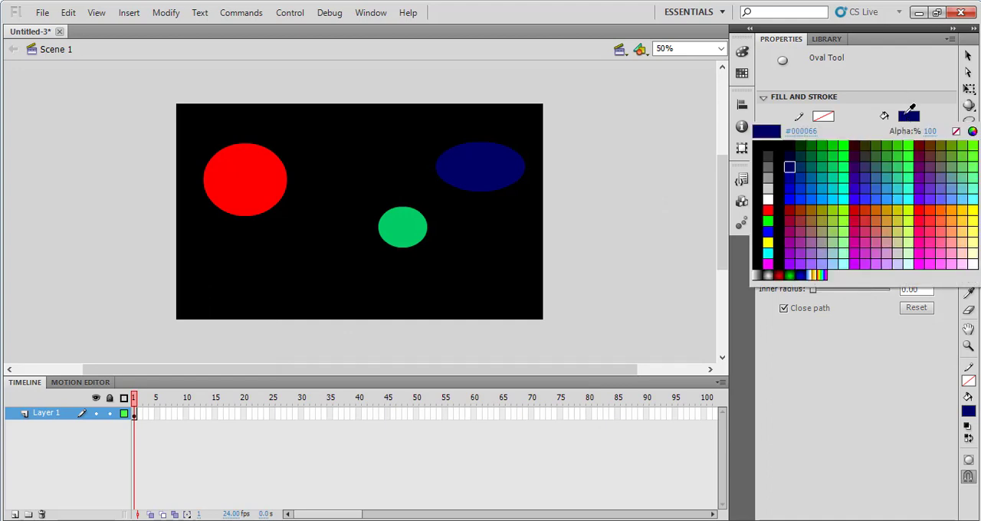
left_click(769, 241)
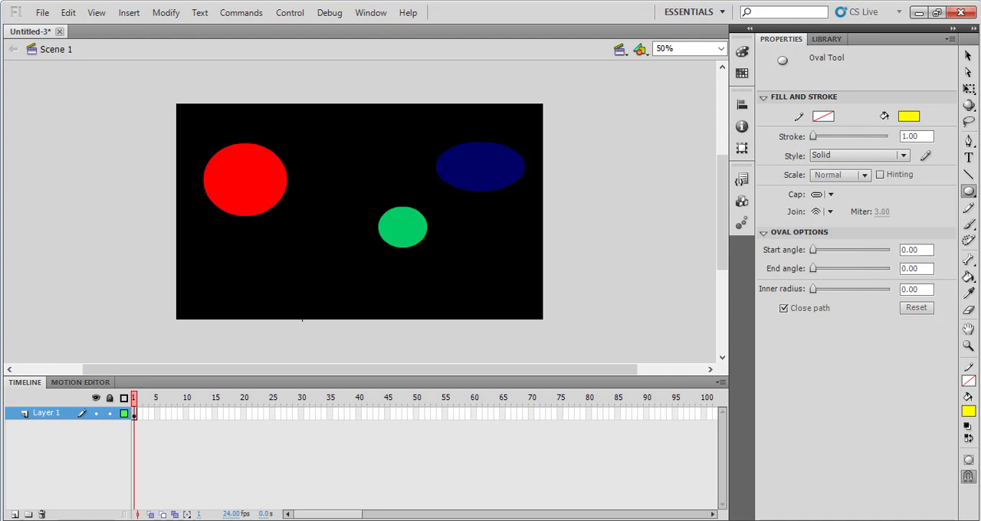
left_click_drag(224, 258, 294, 303)
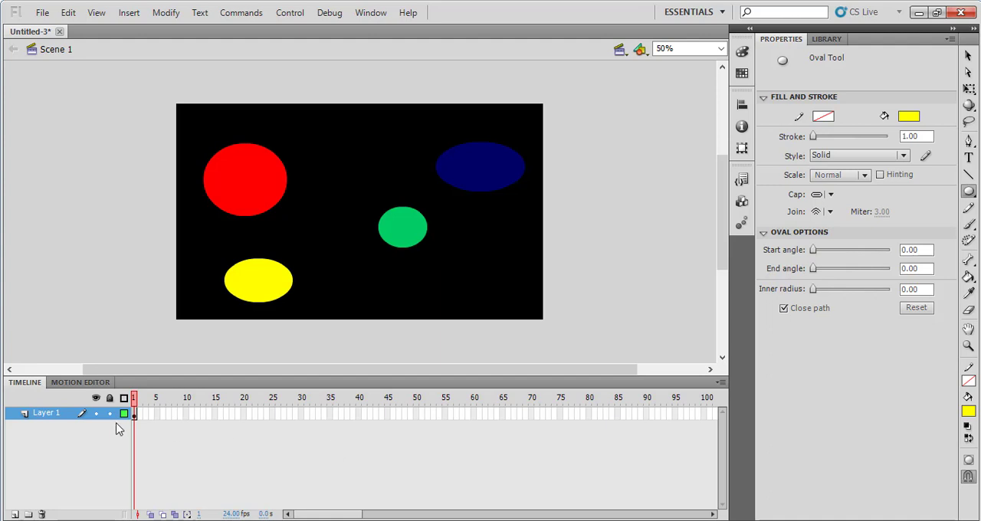
Insert a blank keyframe at frame 30 of Layer 1
left_click(302, 416)
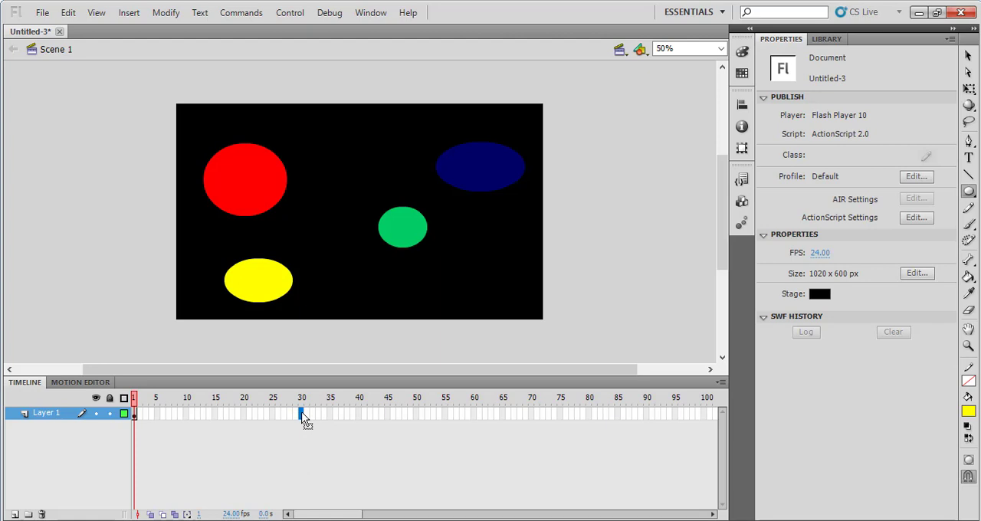
right_click(304, 418)
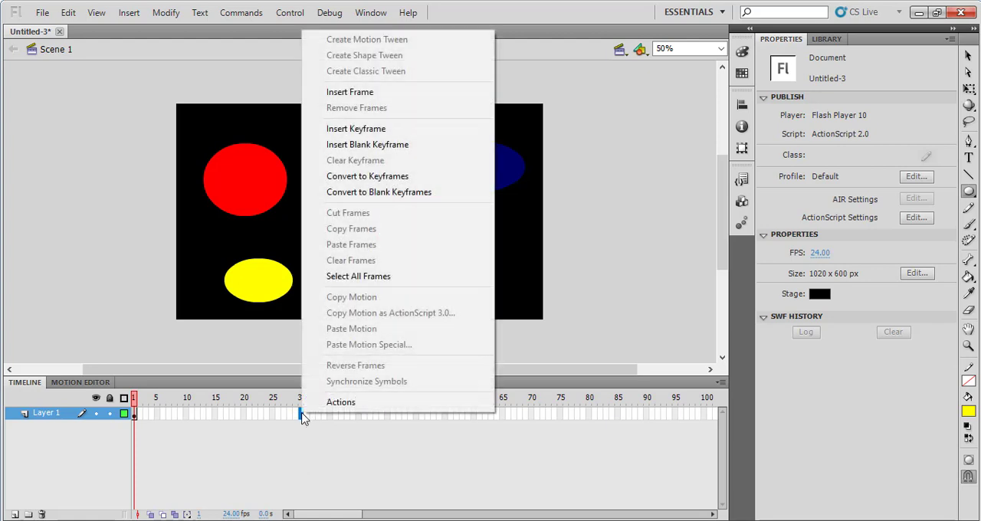
left_click(378, 148)
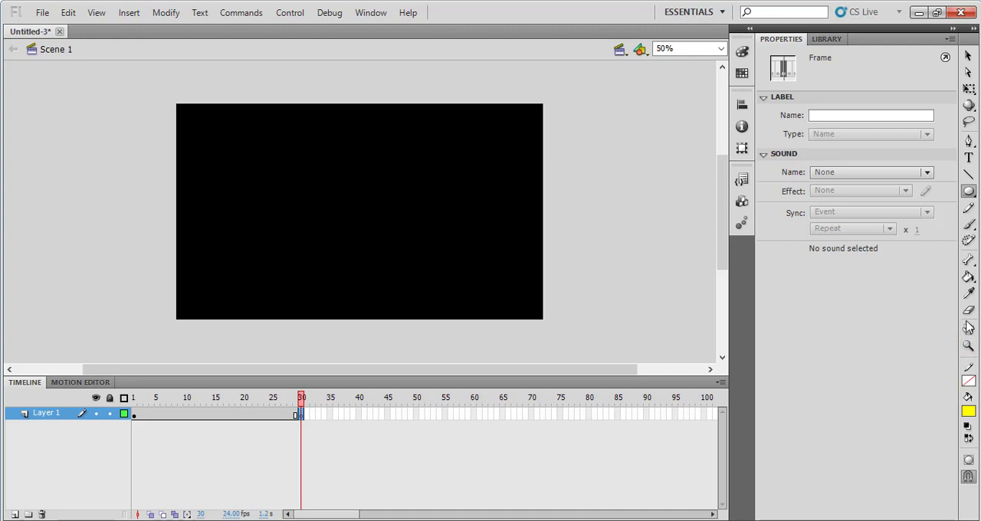
Set the Text tool to the Tw Cen MT Condensed Extra Bold font at 20 pt, keeping the yellow color
left_click(968, 159)
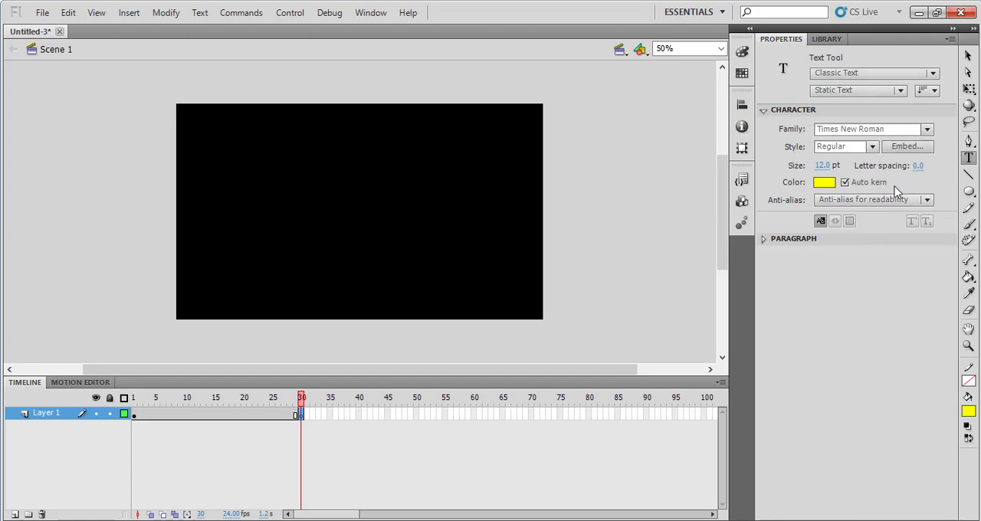
left_click(927, 129)
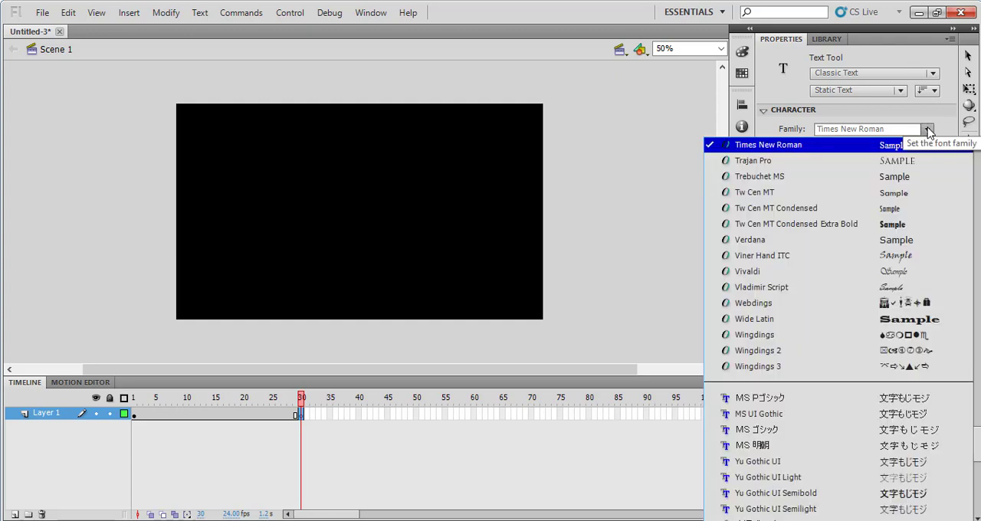
left_click(868, 234)
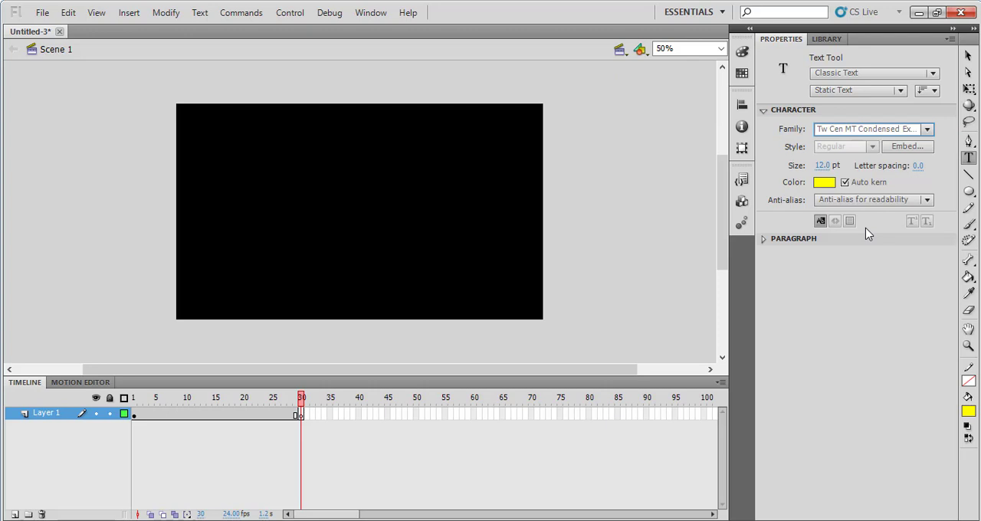
left_click(820, 167)
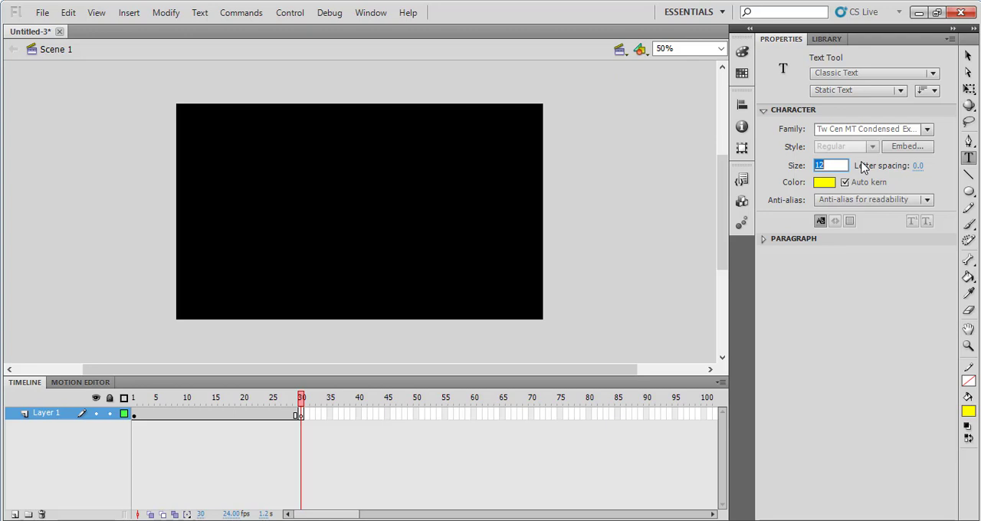
type("20")
left_click(824, 184)
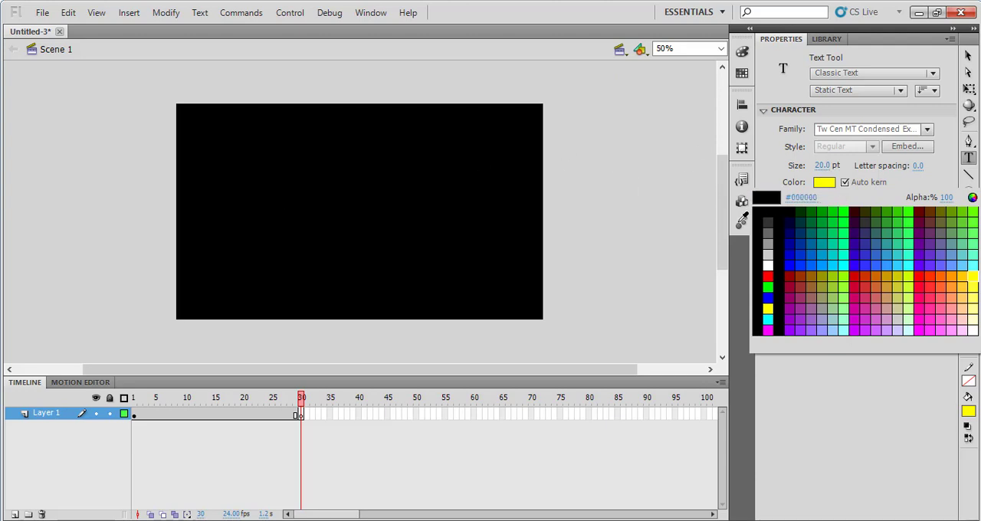
left_click(761, 201)
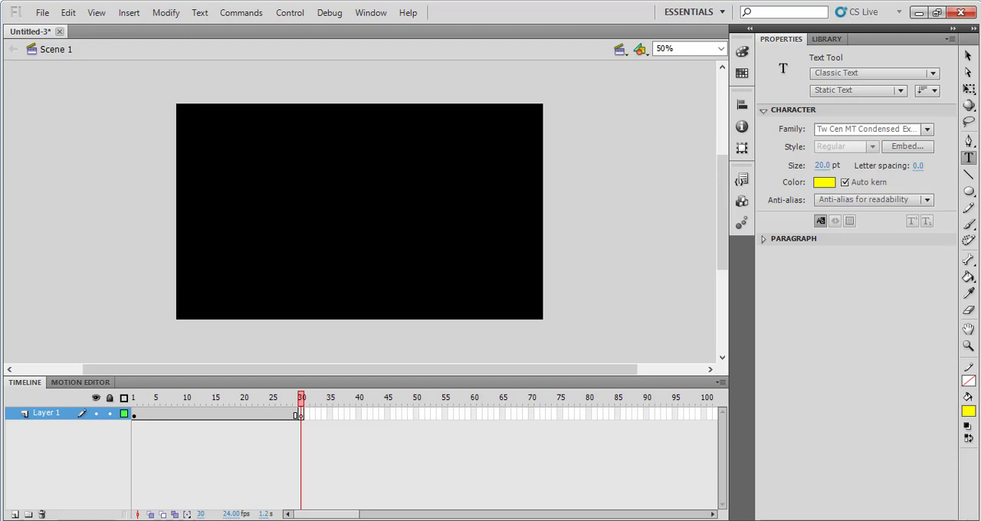
Add the text DCBA on frame 30 in a text box about 500 px wide, above the stage's centre
left_click_drag(320, 175, 443, 176)
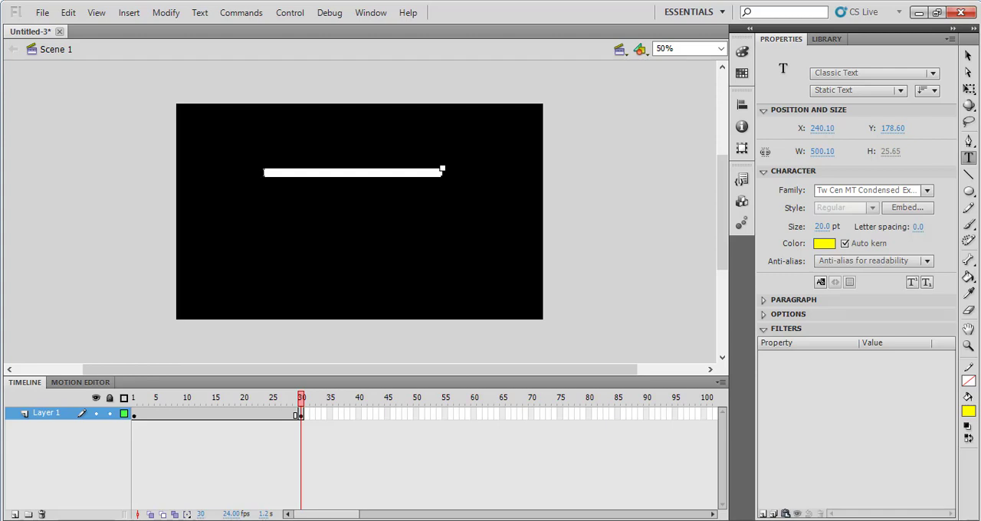
type("Intr")
key("Escape")
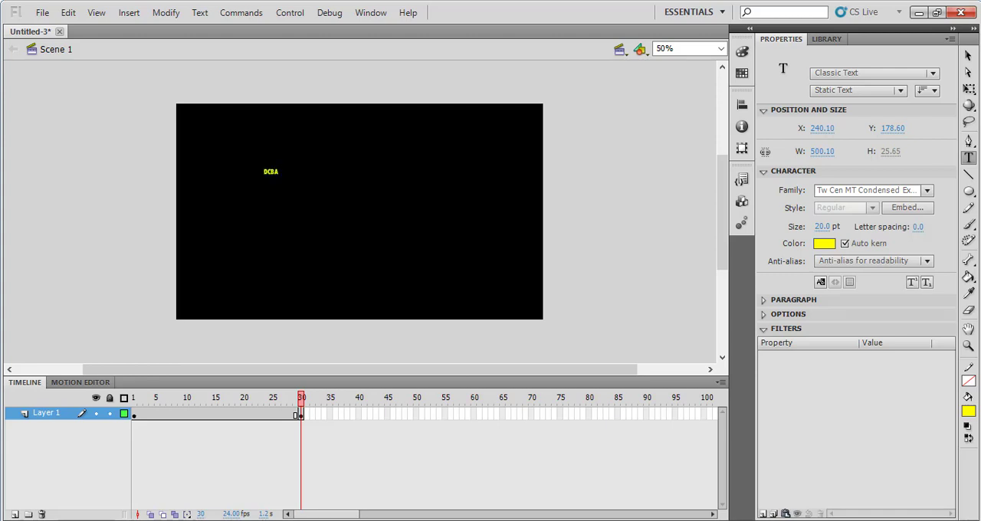
Narrow the text box from its left edge to about 444 px wide and set the DCBA text's size to 70 pt
left_click(270, 167)
left_click_drag(277, 172, 469, 172)
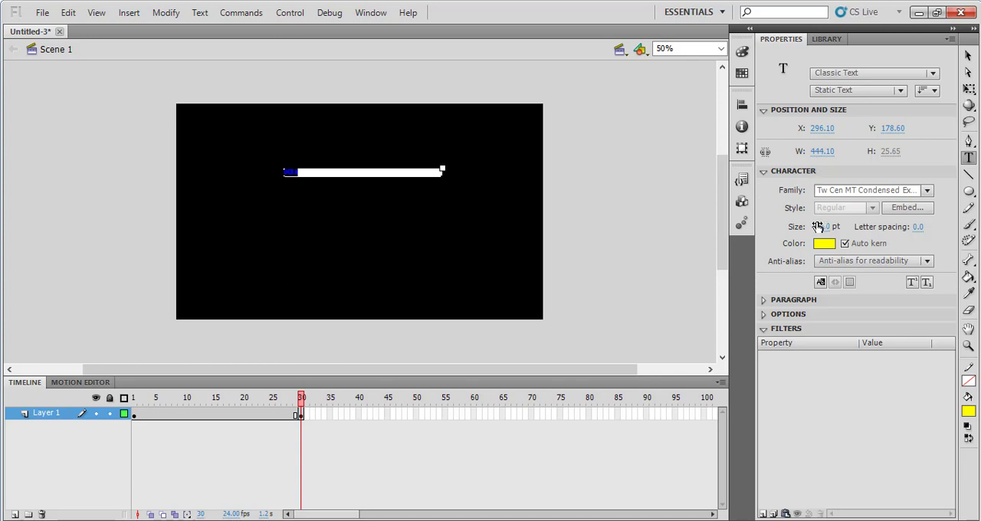
left_click(818, 228)
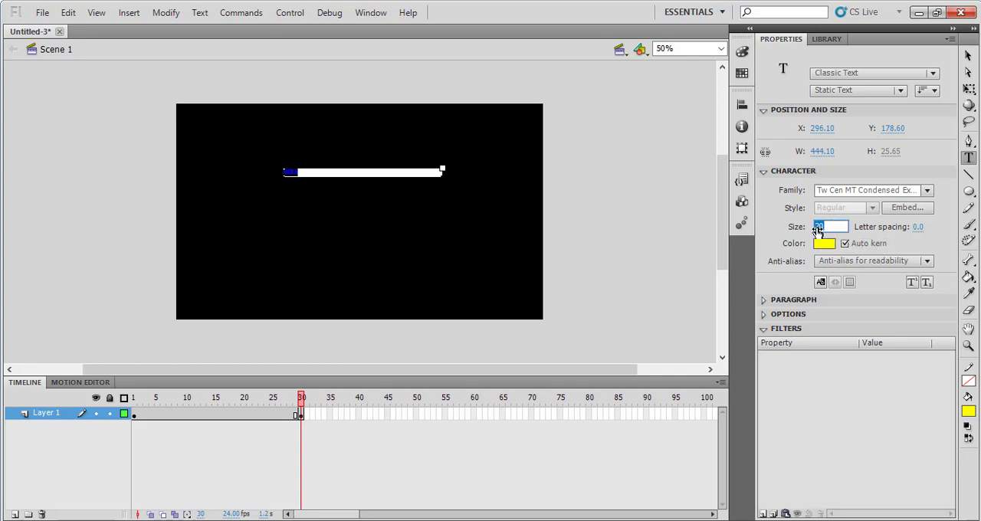
type("70")
key("Return")
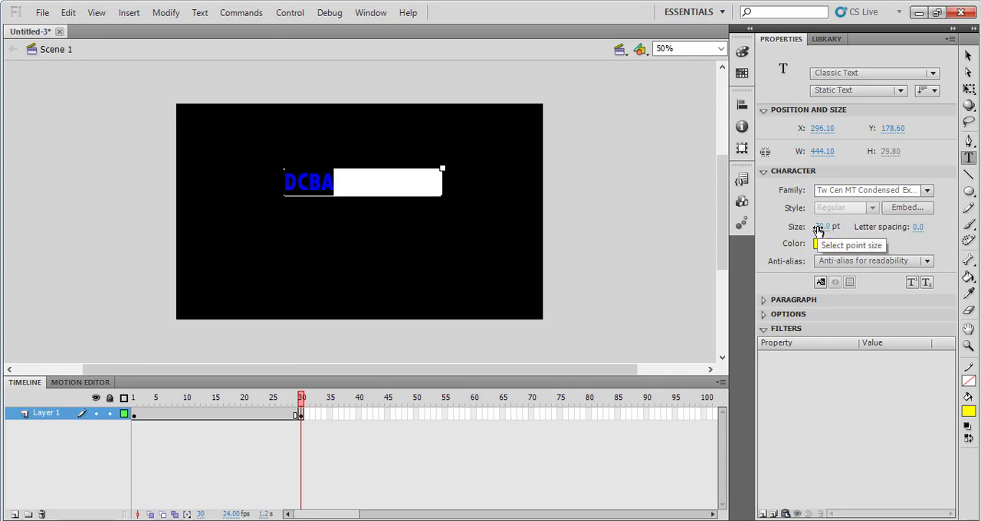
Enlarge the DCBA text to 150 pt and deselect it
left_click(817, 228)
type("15")
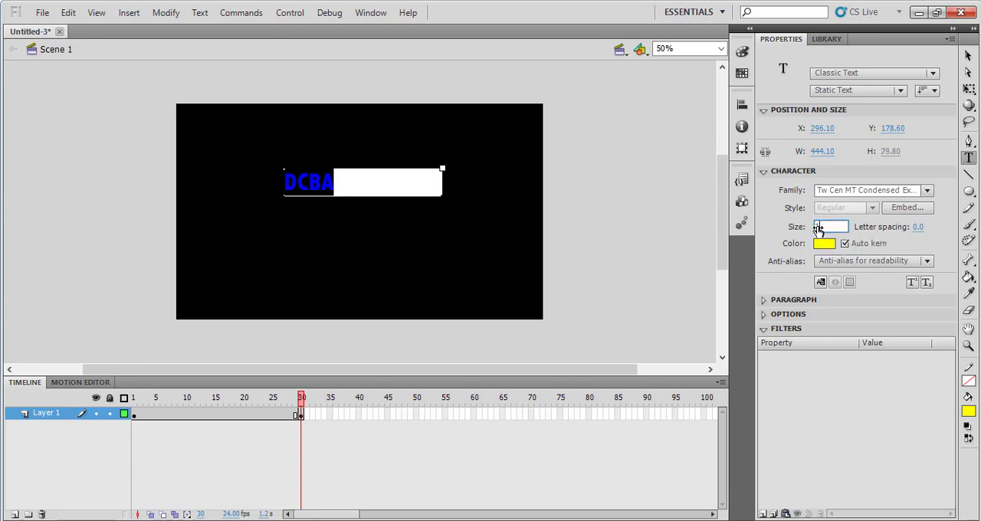
type("0")
key("Return")
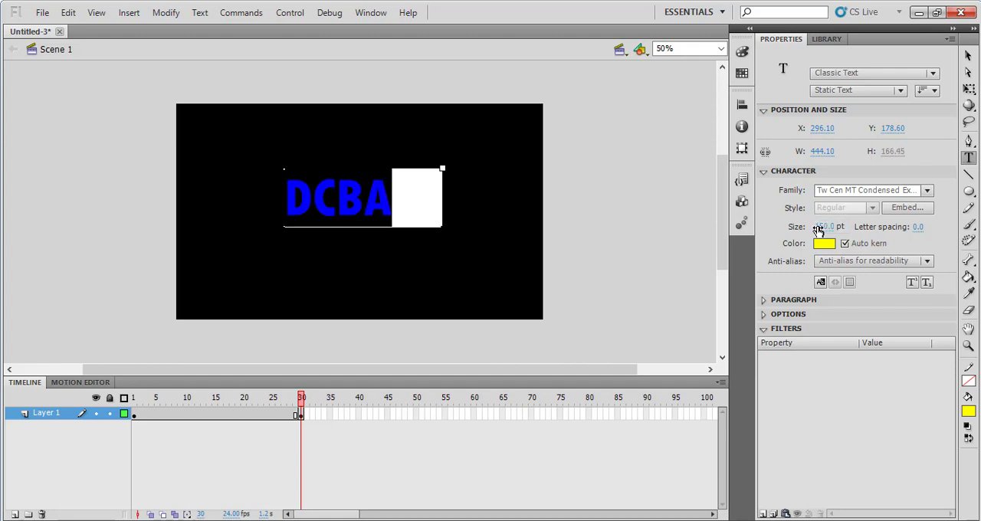
left_click(969, 58)
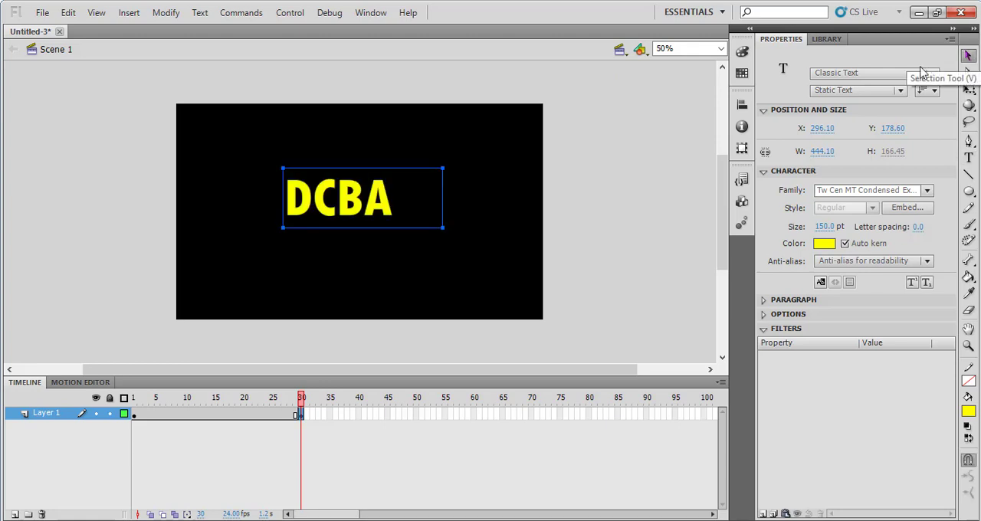
left_click(513, 247)
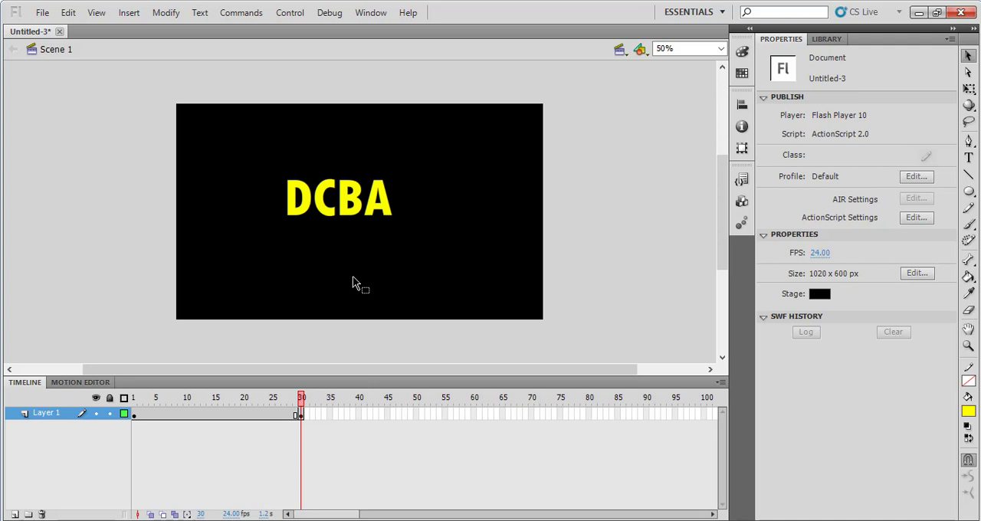
Compare the shapes on frame 1 with the text on frame 30
left_click(132, 417)
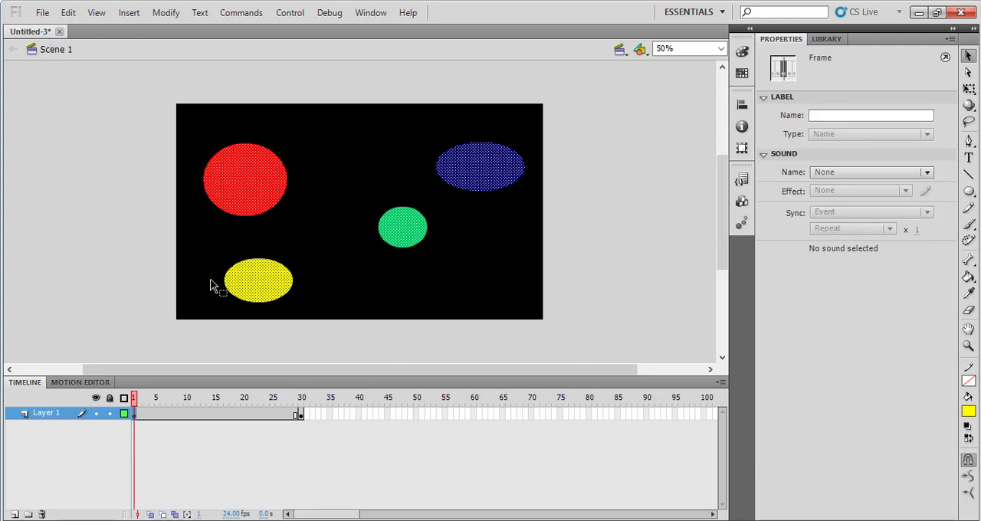
left_click(301, 416)
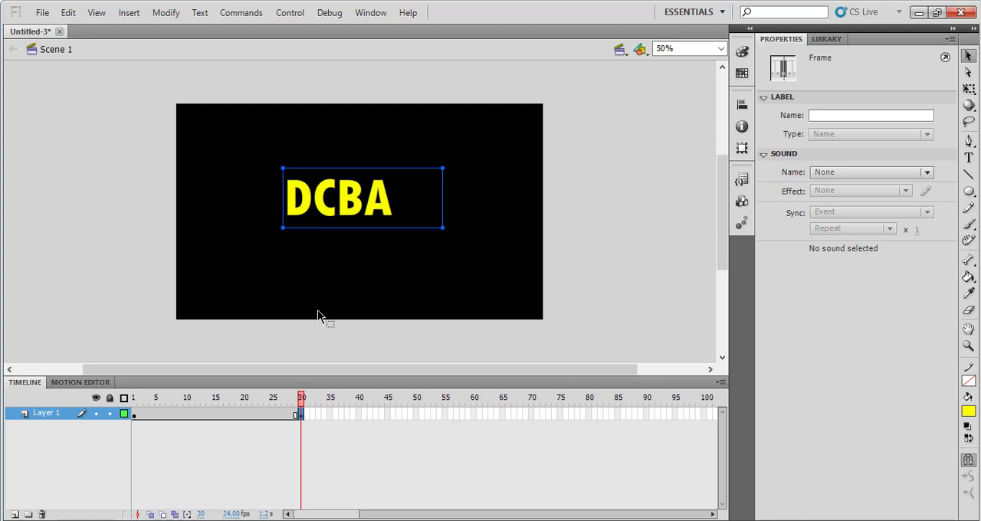
Insert a keyframe at frame 60 and a blank keyframe at frame 90 on Layer 1
left_click(475, 414)
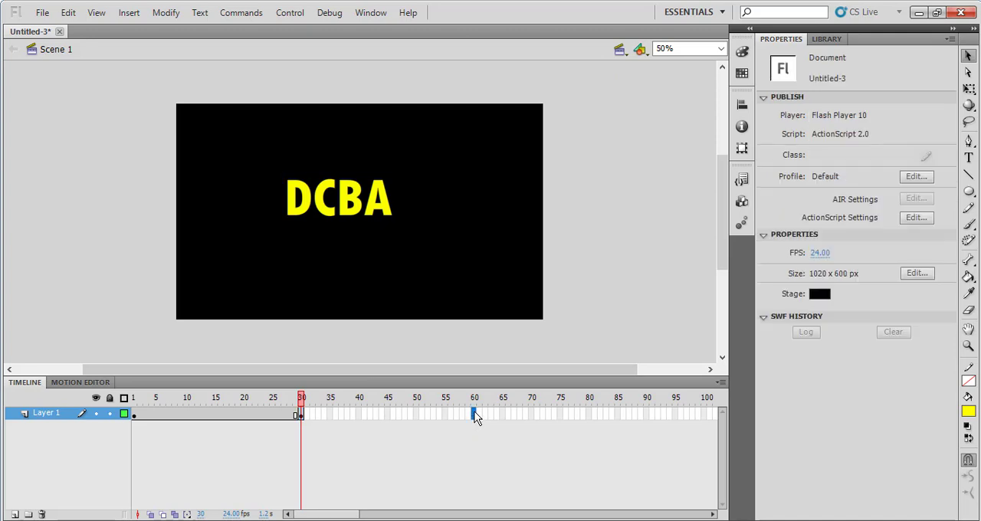
right_click(474, 415)
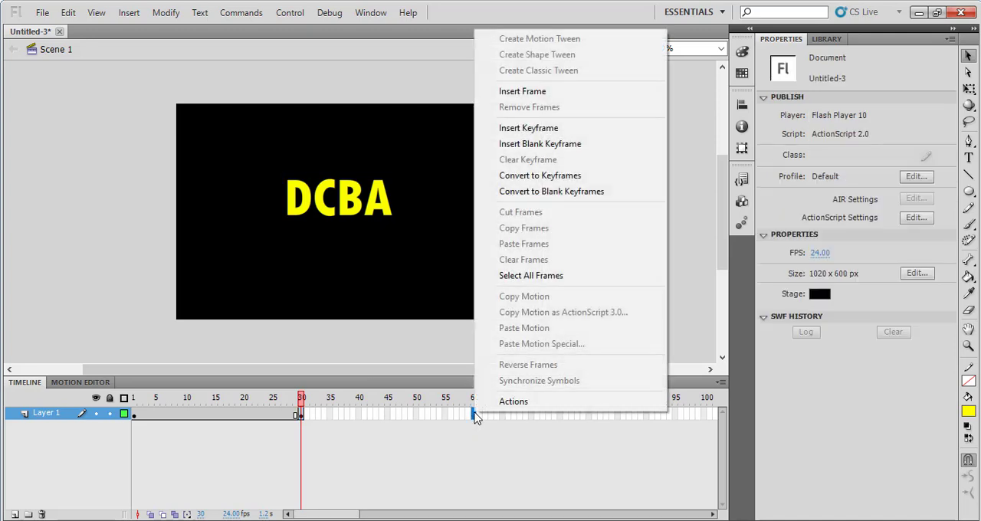
left_click(543, 132)
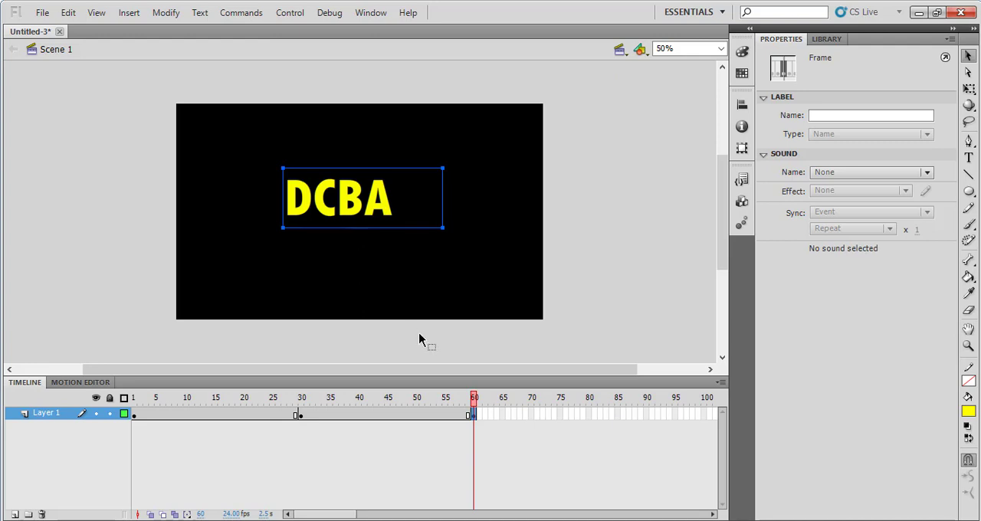
left_click(647, 415)
right_click(649, 416)
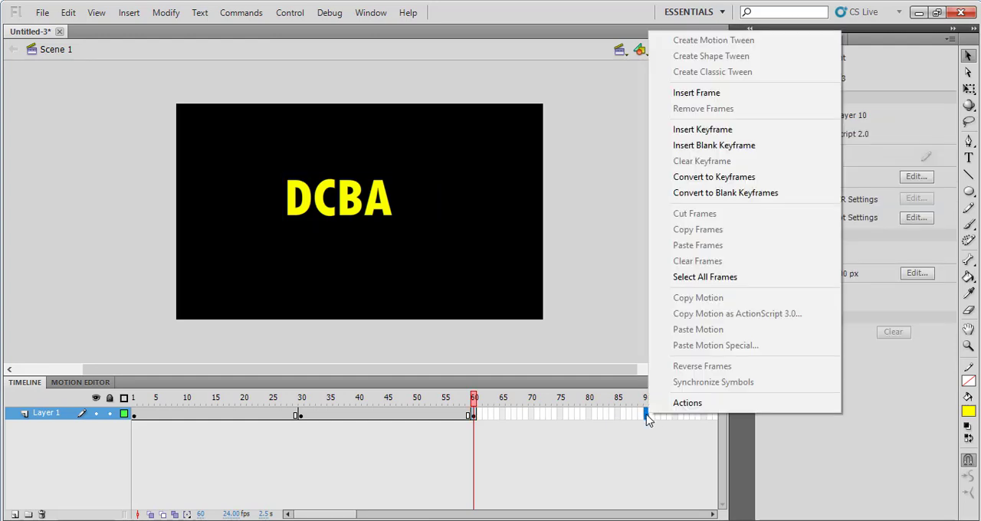
left_click(707, 149)
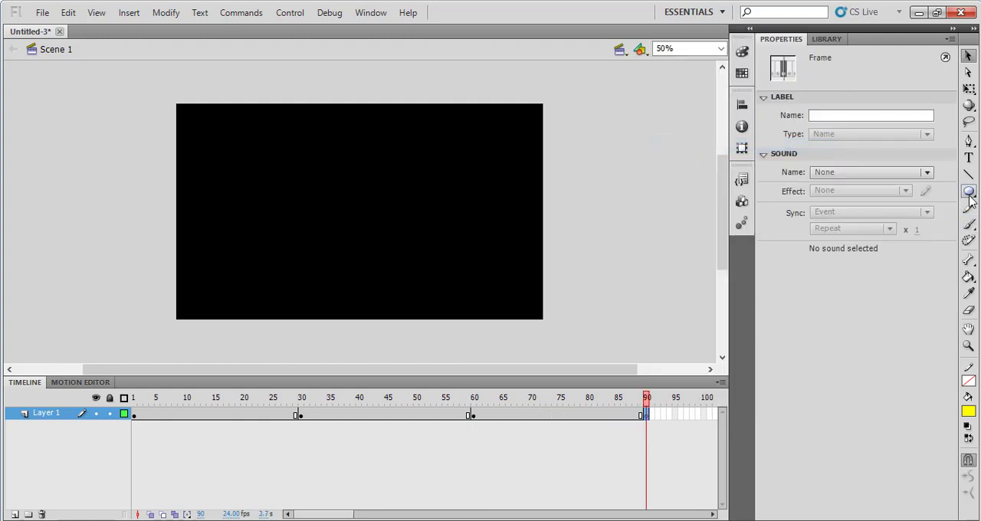
Draw four small yellow rectangles without stroke on frame 90, spread around the stage, using the Rectangle tool
left_click_drag(970, 197, 933, 199)
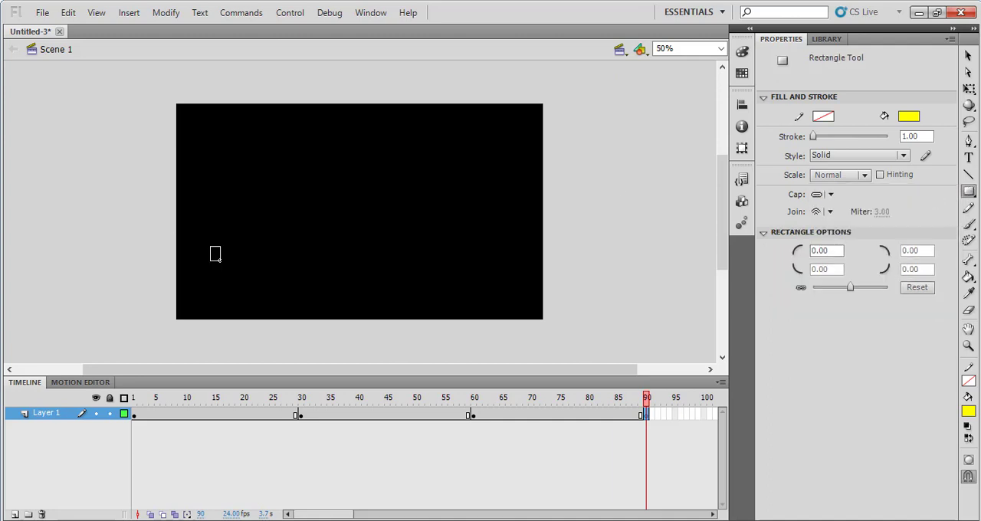
left_click_drag(220, 261, 228, 273)
left_click_drag(426, 163, 454, 191)
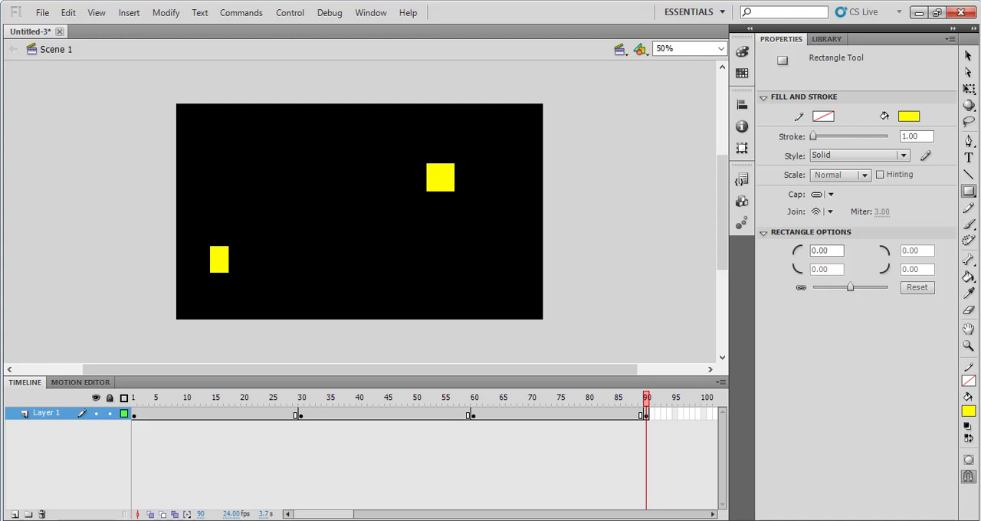
left_click_drag(467, 272, 502, 287)
left_click_drag(269, 170, 304, 195)
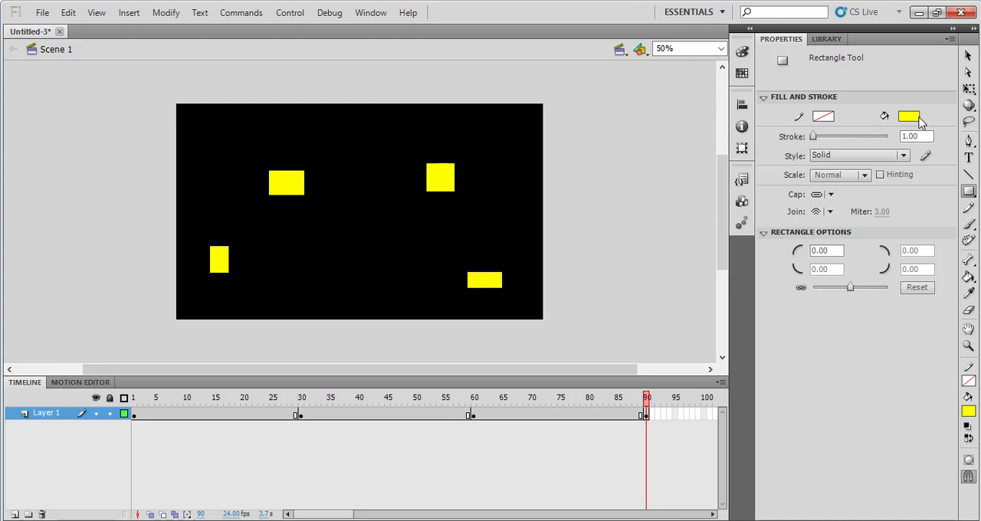
Add three green rectangles to frame 90: one wide below the stage's centre, one thin upright near its upper edge and one wide at upper left
left_click(916, 118)
left_click(825, 167)
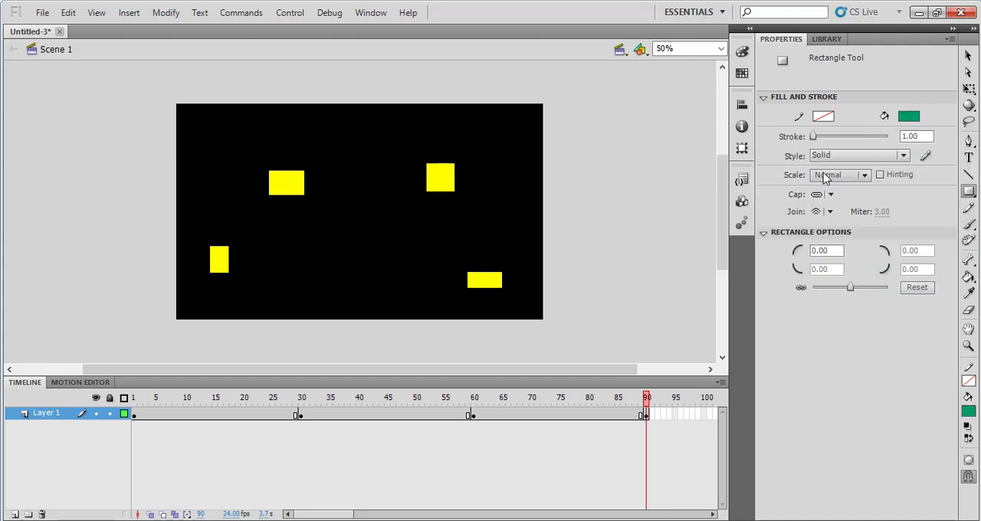
left_click_drag(317, 267, 367, 285)
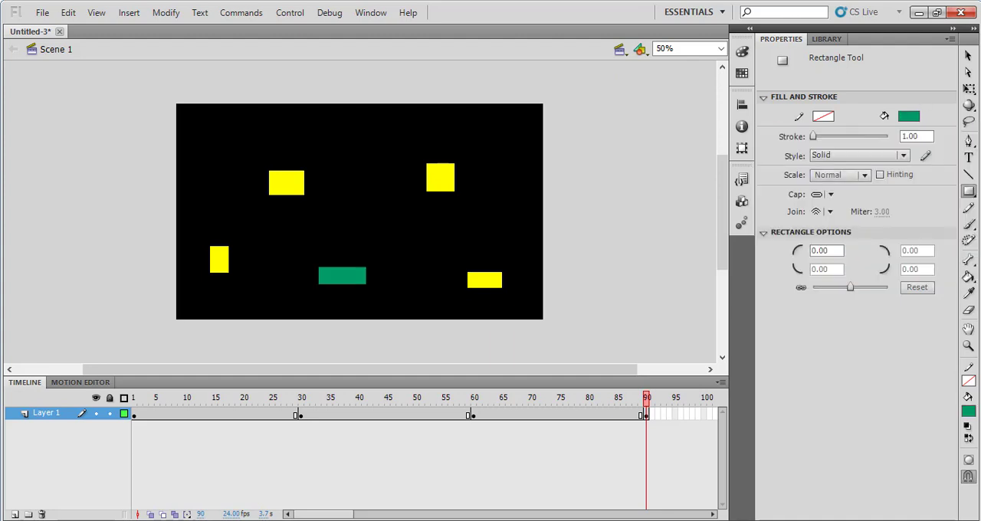
left_click_drag(365, 115, 359, 169)
left_click_drag(222, 143, 301, 161)
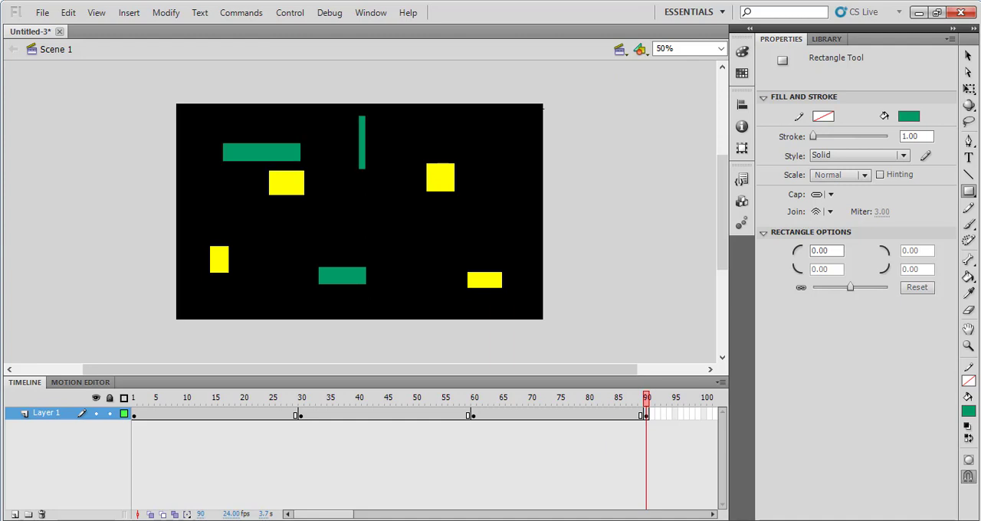
Add two red rectangles to frame 90: a long thin horizontal one near the stage's centre and a tall one at its lower left
left_click(909, 117)
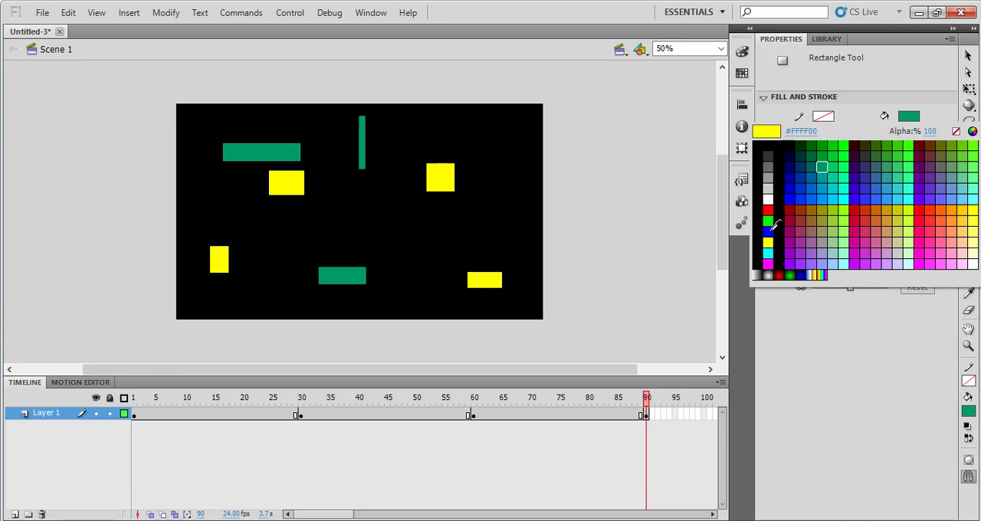
left_click(771, 209)
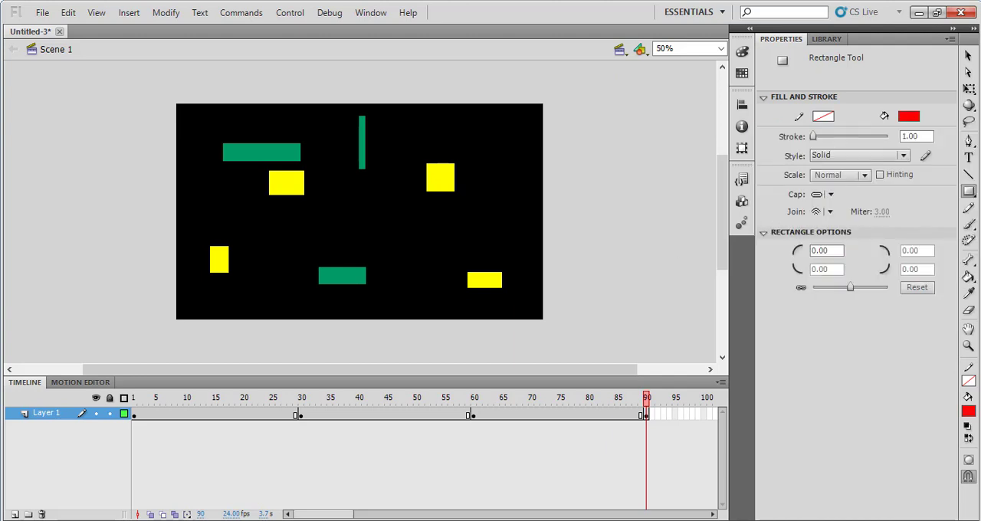
left_click_drag(332, 227, 444, 239)
left_click_drag(322, 369, 255, 369)
left_click_drag(332, 231, 364, 298)
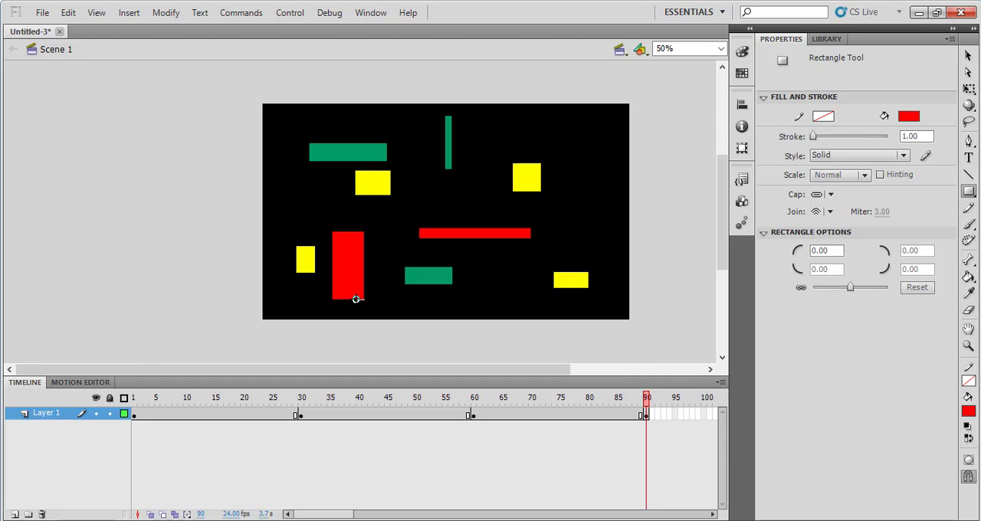
Break apart the DCBA text on frame 30 twice, first into single letters and then into shapes
left_click(56, 415)
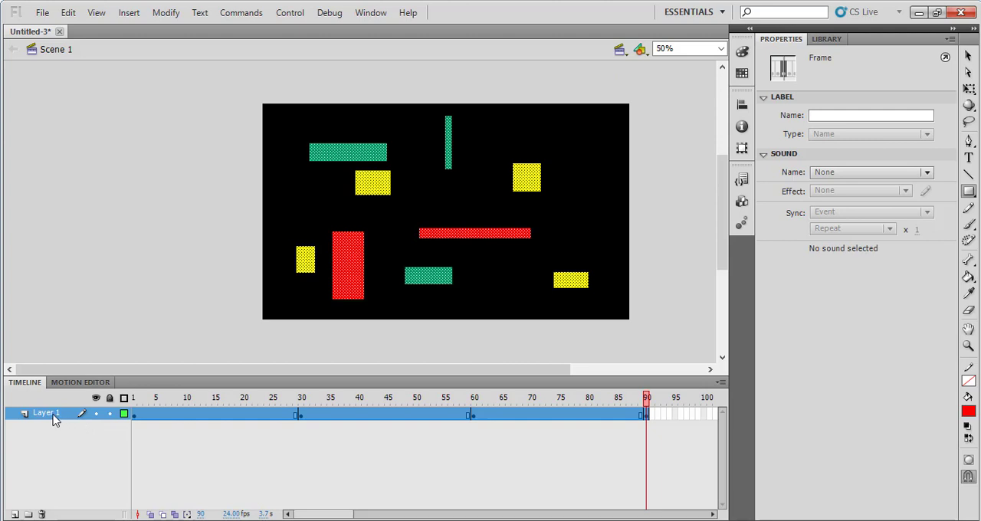
left_click(132, 413)
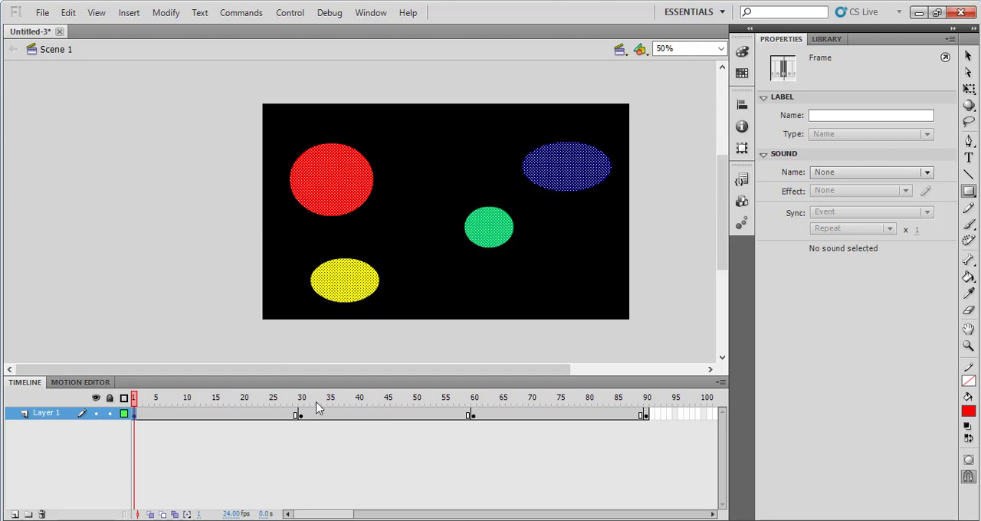
left_click(300, 416)
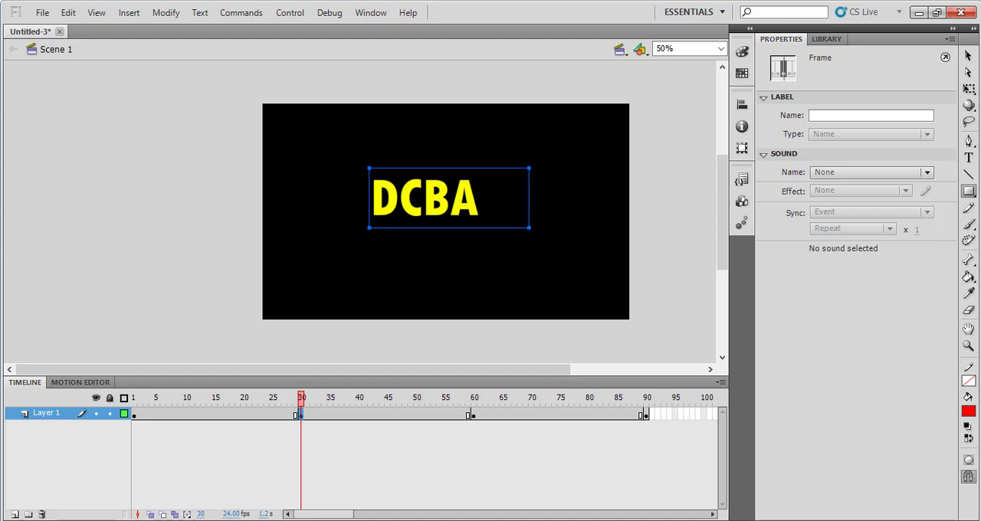
left_click(154, 23)
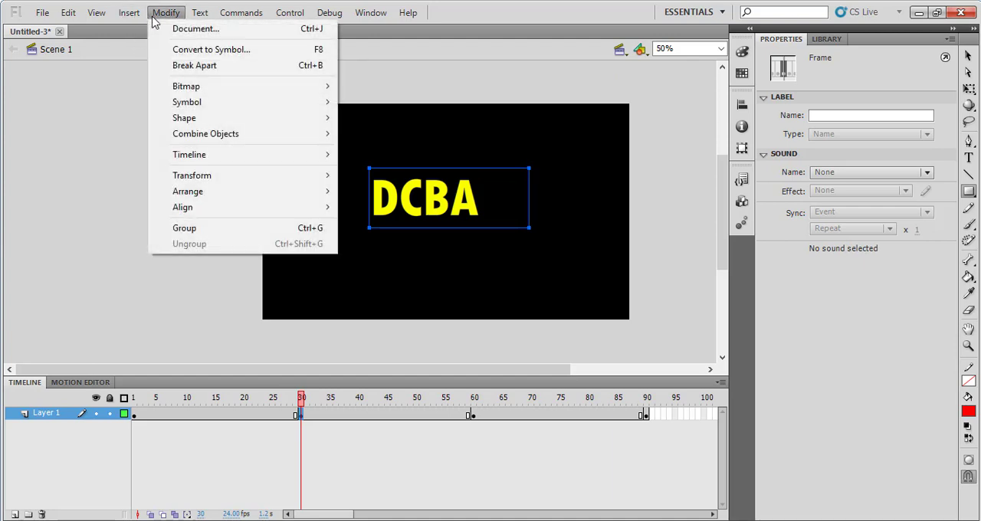
left_click(180, 71)
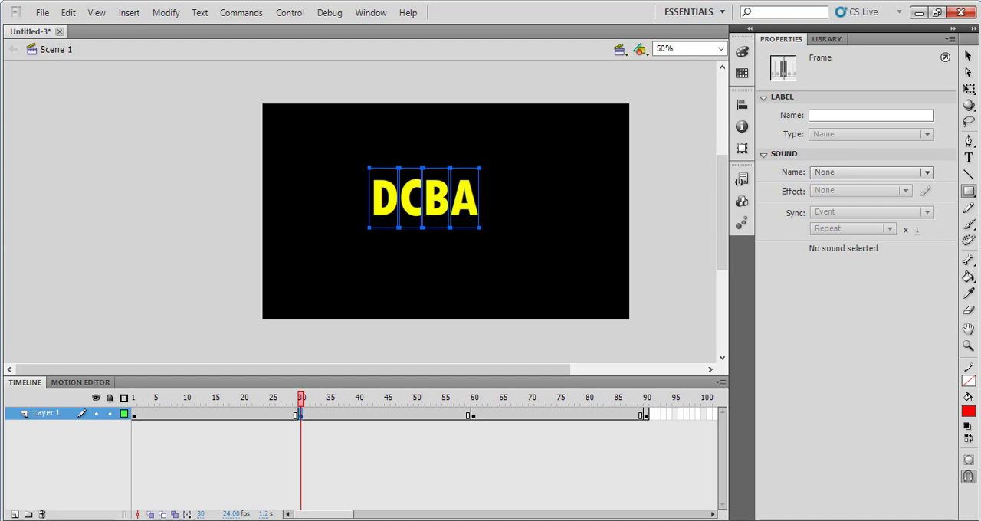
left_click(168, 14)
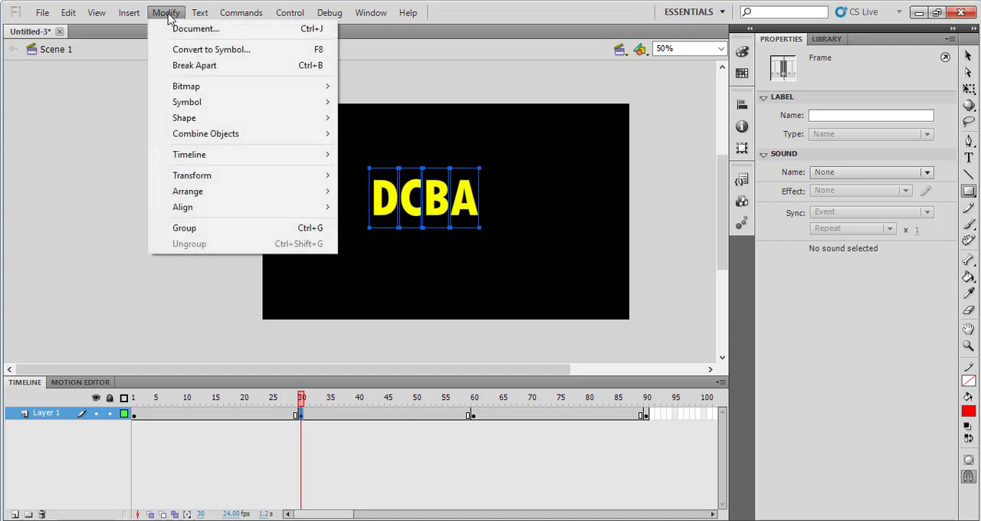
left_click(175, 68)
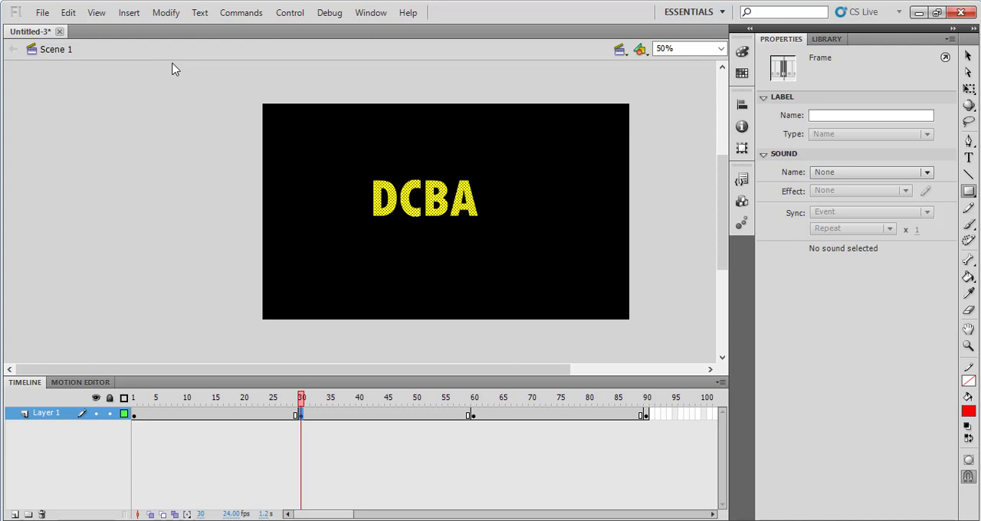
left_click(166, 13)
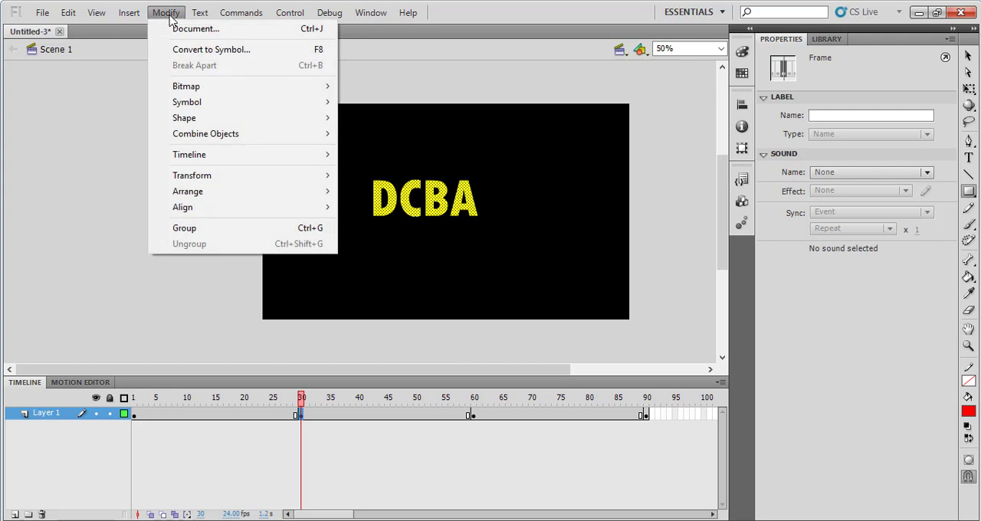
Break apart the DCBA text on frame 60 into letters and again into shapes
left_click(474, 418)
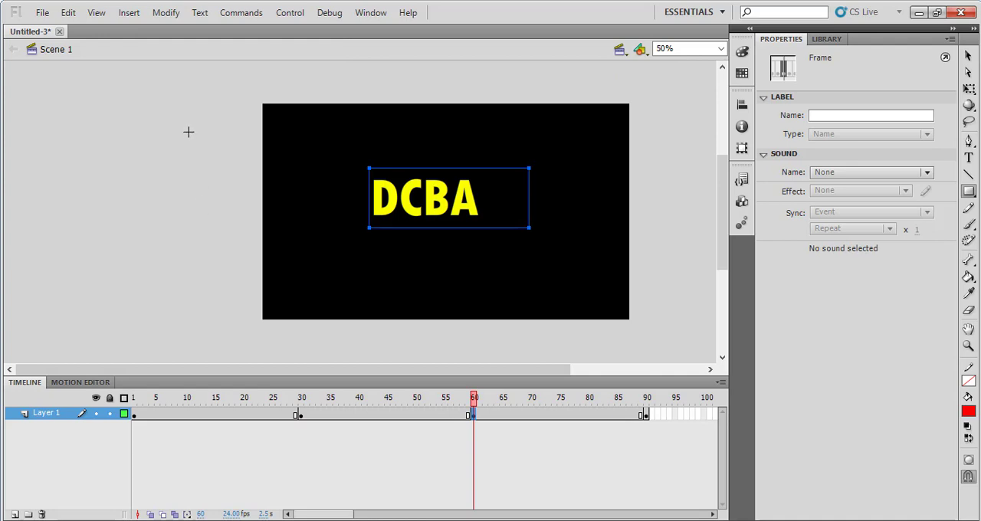
left_click(166, 13)
left_click(173, 66)
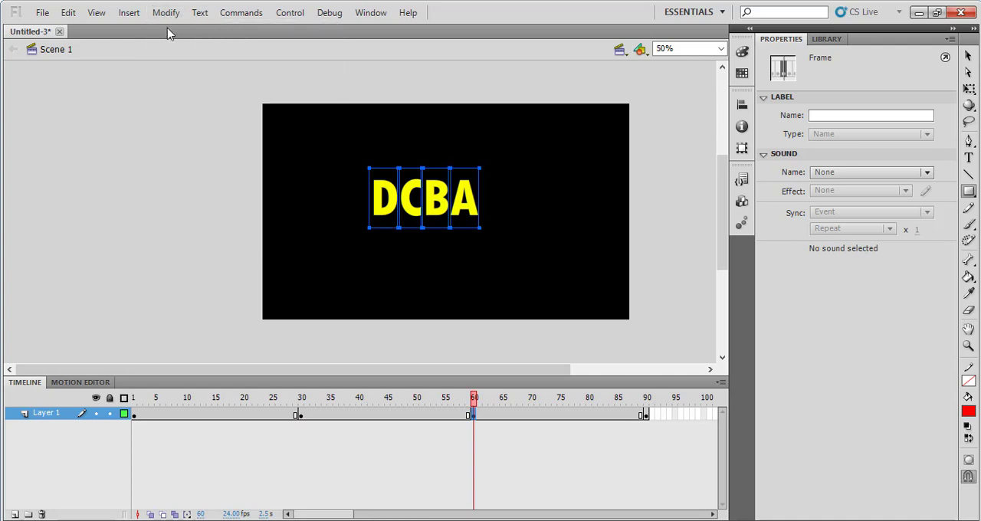
left_click(166, 14)
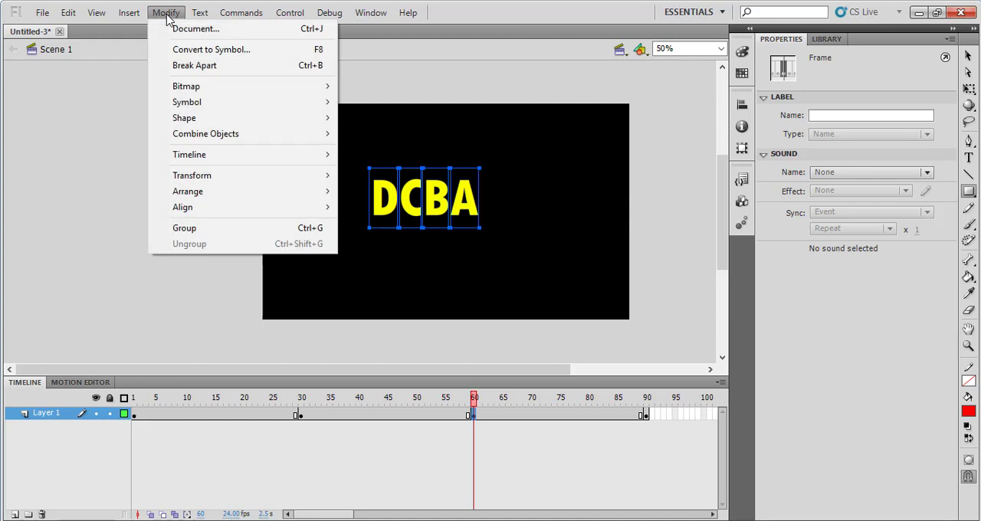
left_click(173, 66)
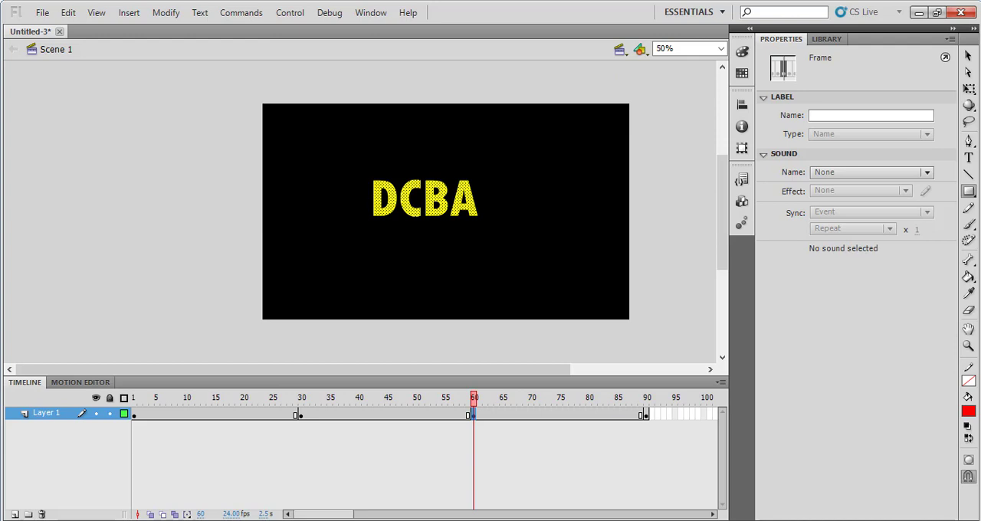
Create shape tweens across all of Layer 1's frames and test the movie
right_click(152, 413)
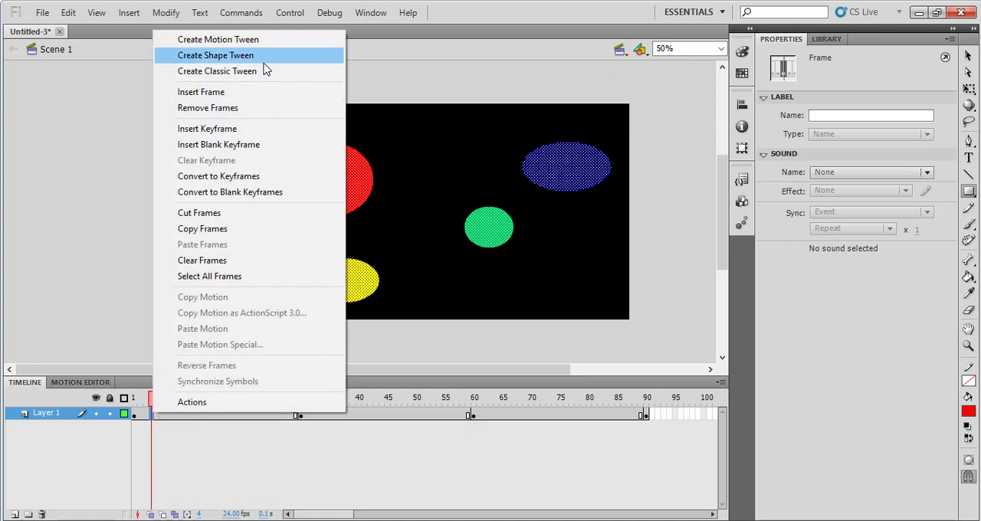
left_click(67, 422)
left_click(68, 422)
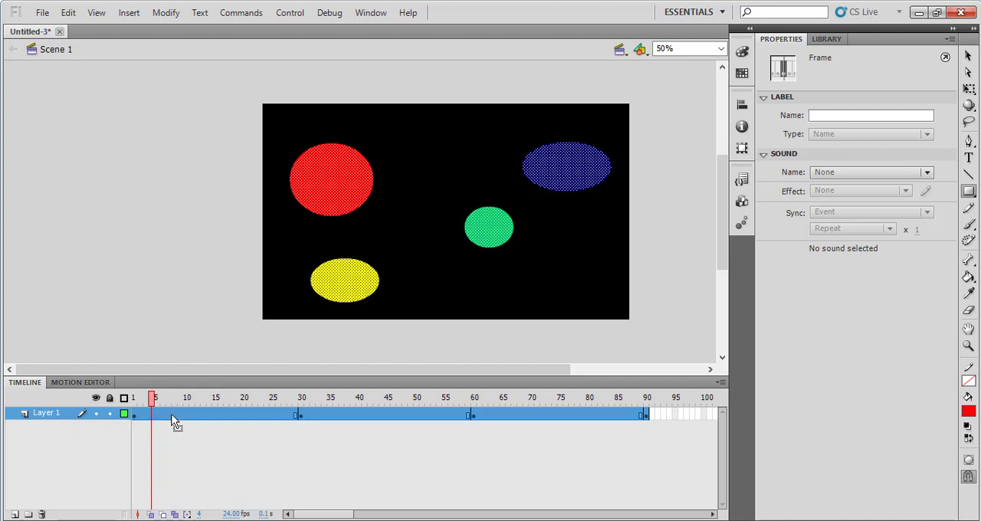
right_click(237, 415)
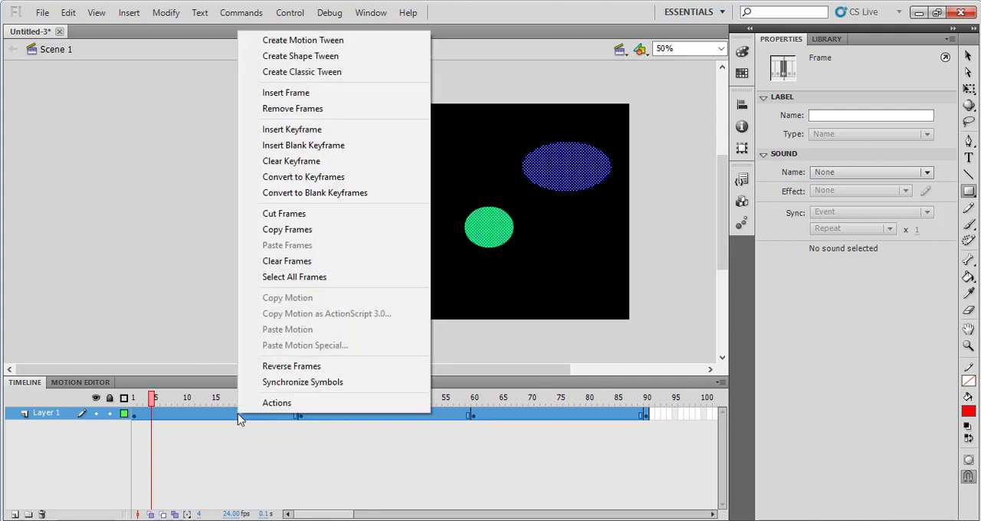
left_click(347, 59)
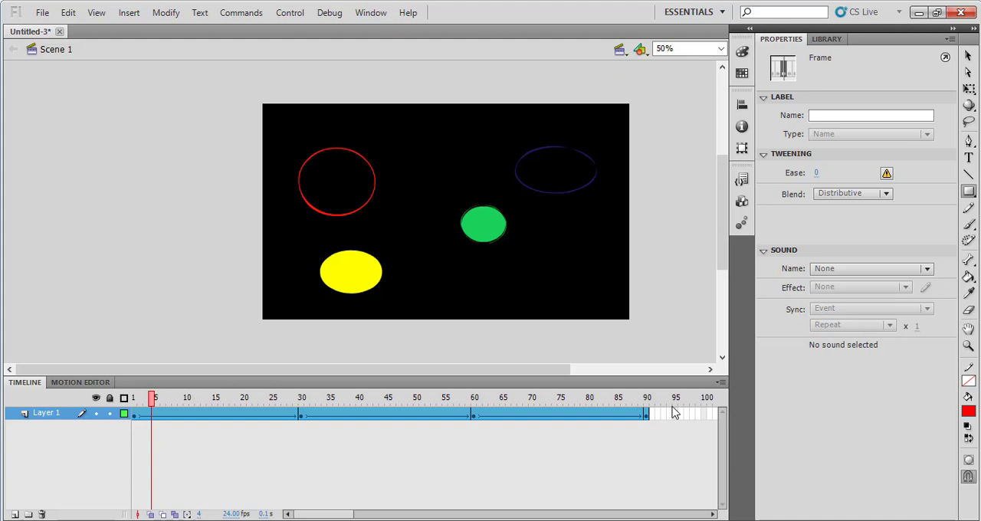
key("ctrl+Return")
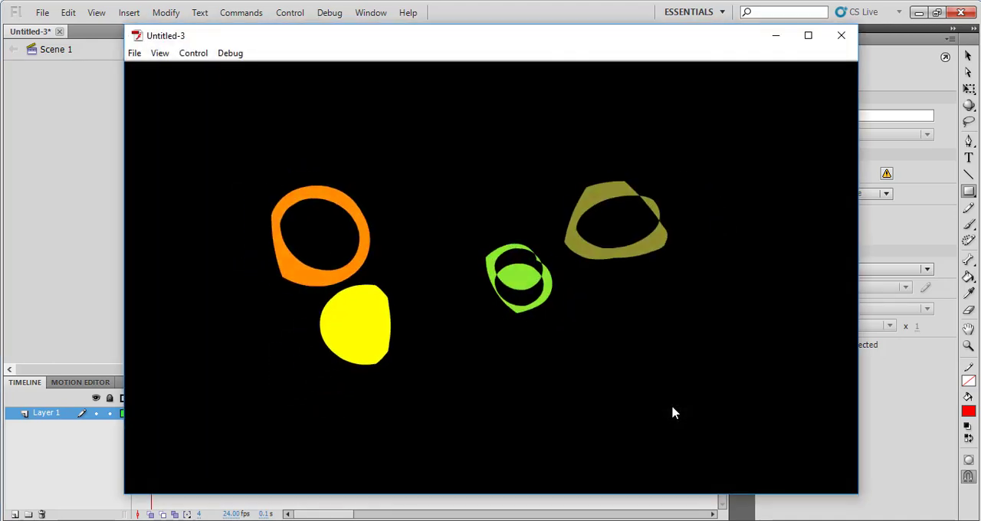